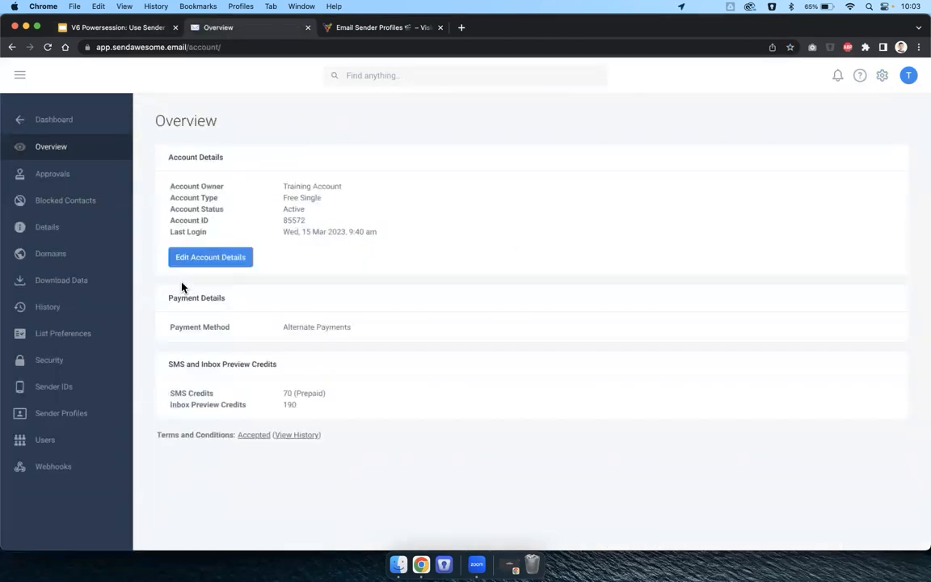
# Add a sender profile named 'Sales Team' with From Name 'XYZ Donuts Sales' and the sales from-address.
pyautogui.click(98, 417)
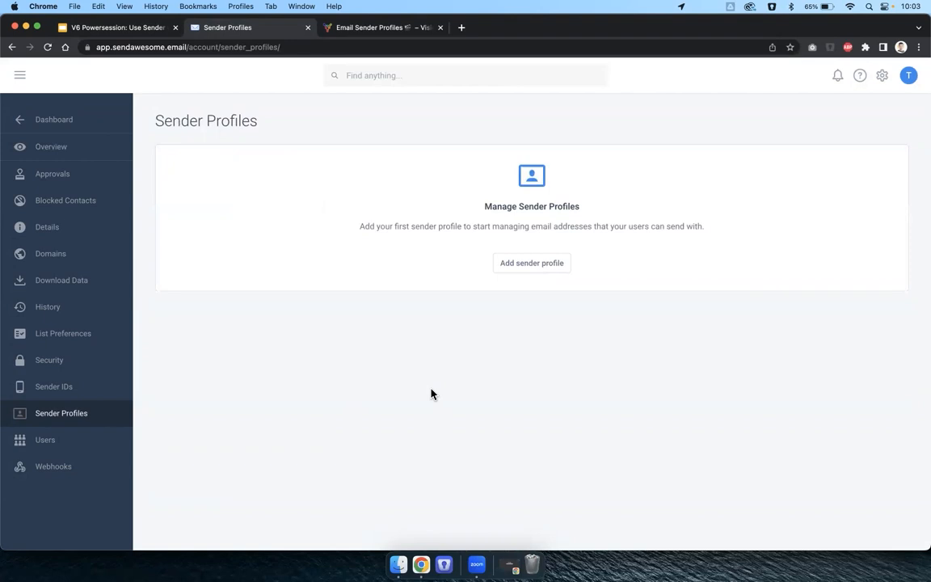
pyautogui.click(546, 267)
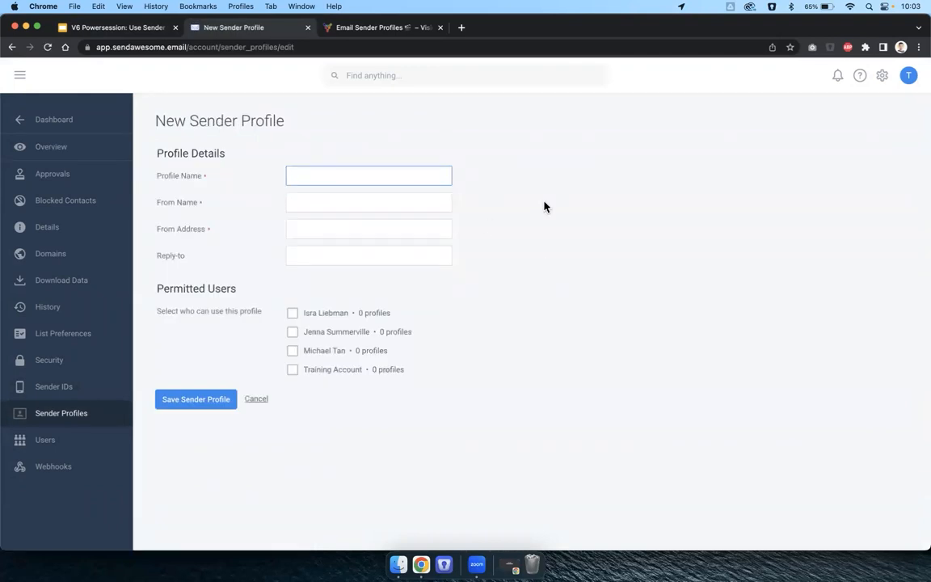
pyautogui.write('Sales Team')
pyautogui.click(416, 203)
pyautogui.write('X')
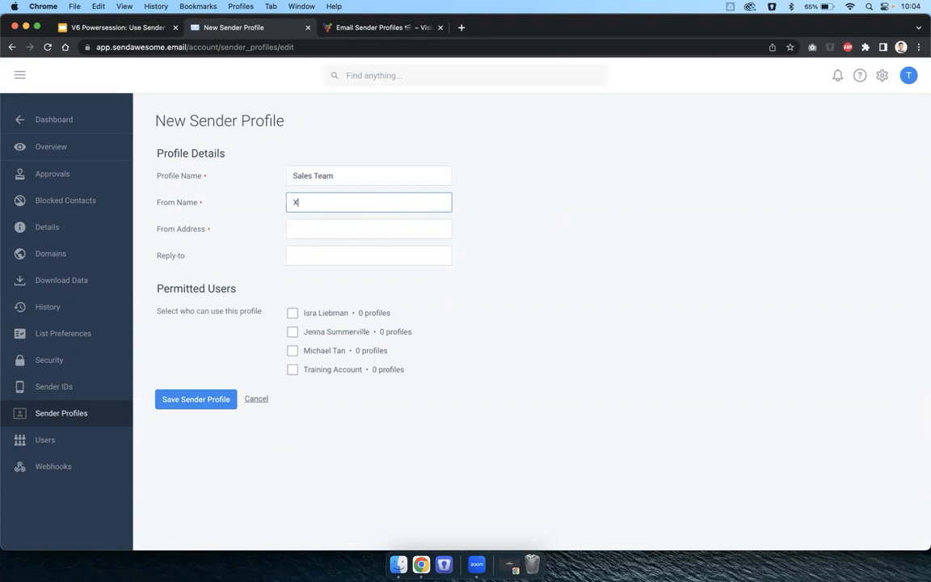
pyautogui.write('YZ Donuts Sales')
pyautogui.click(382, 224)
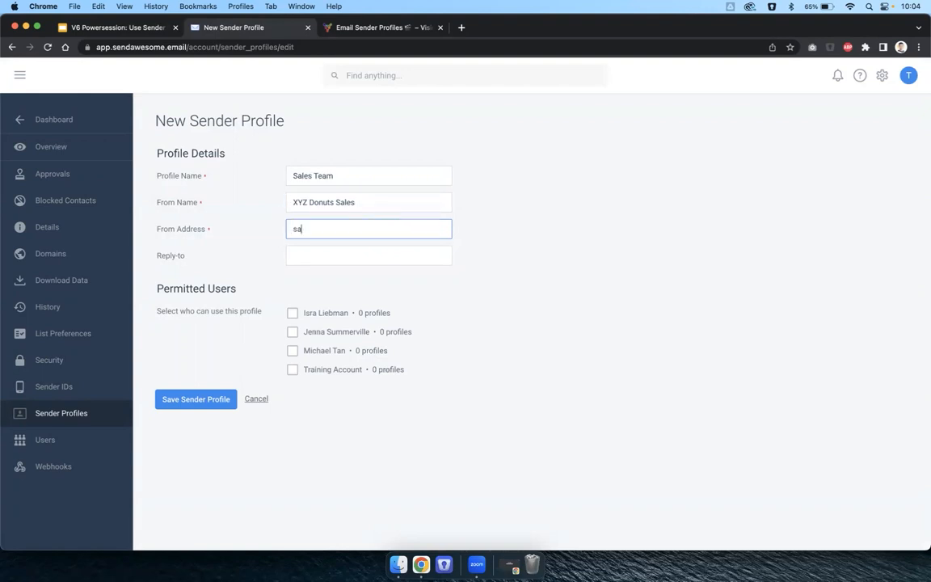
pyautogui.click(610, 248)
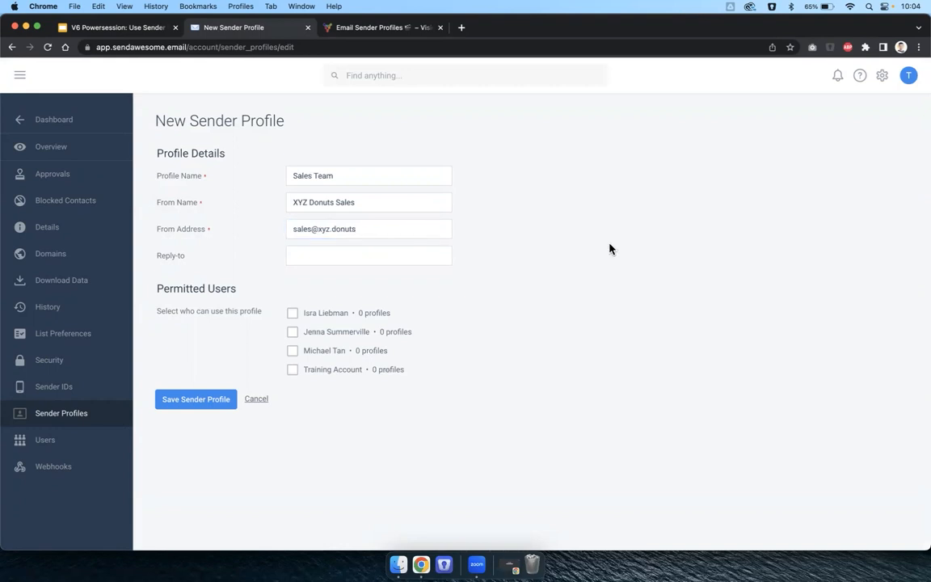
# Permit all four users, including the training account, and save the Sales Team profile.
pyautogui.moveTo(161, 310); pyautogui.dragTo(255, 310)
pyautogui.click(255, 311)
pyautogui.click(321, 317)
pyautogui.click(323, 333)
pyautogui.click(323, 352)
pyautogui.click(323, 370)
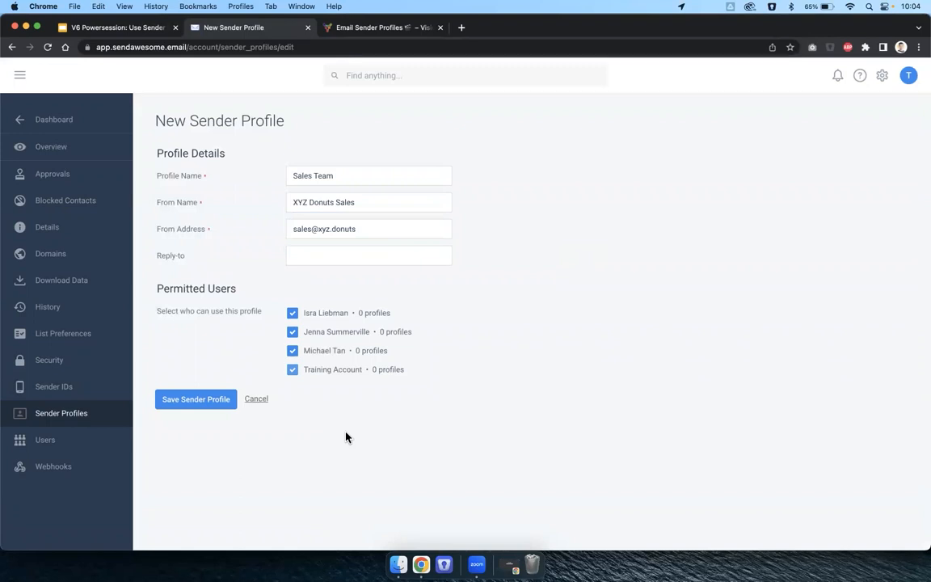
pyautogui.click(211, 401)
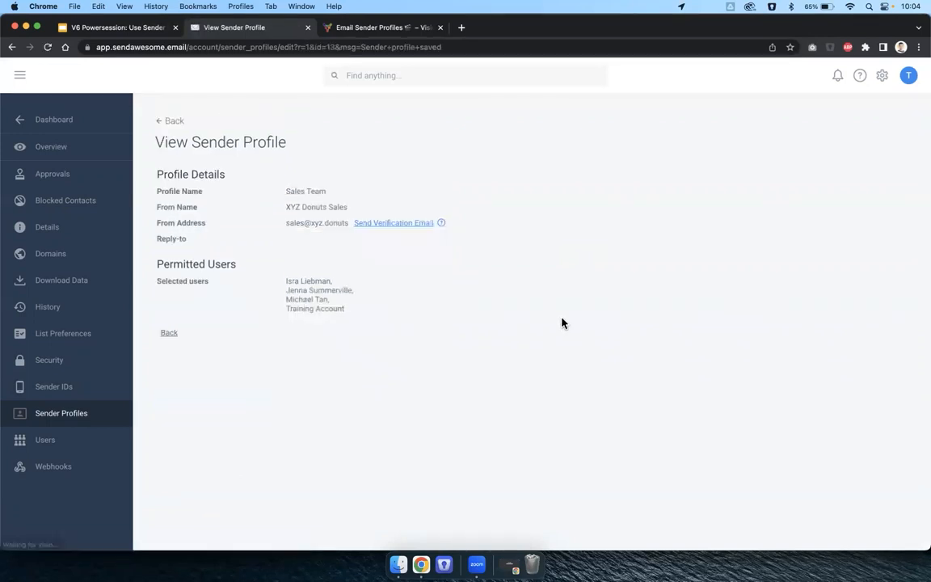
pyautogui.click(167, 334)
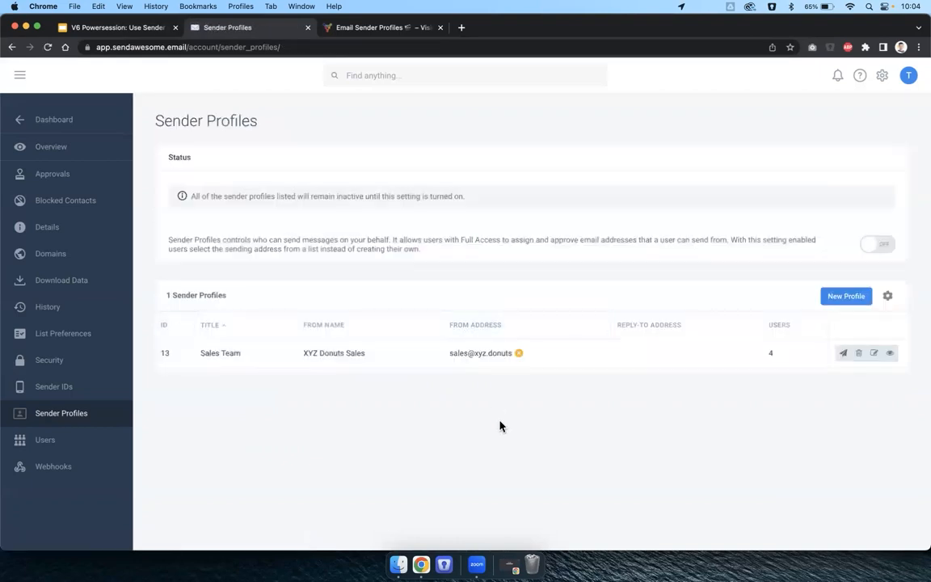
# Start a new profile named 'CEO' with the CEO's full name and e-mail address as sender.
pyautogui.click(857, 298)
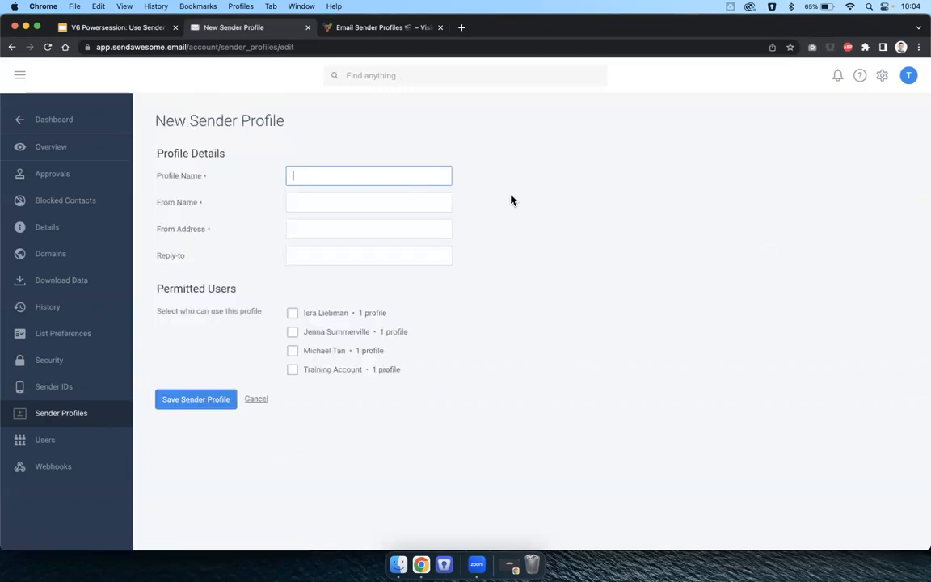
pyautogui.write("CEO's Email Addres")
pyautogui.press('BackSpace')
pyautogui.press('BackSpace')
pyautogui.press('BackSpace')
pyautogui.press('BackSpace')
pyautogui.press('BackSpace')
pyautogui.press('BackSpace')
pyautogui.press('BackSpace')
pyautogui.press('BackSpace')
pyautogui.press('BackSpace')
pyautogui.press('BackSpace')
pyautogui.press('BackSpace')
pyautogui.press('BackSpace')
pyautogui.press('BackSpace')
pyautogui.press('BackSpace')
pyautogui.press('BackSpace')
pyautogui.press('Tab')
pyautogui.write('C')
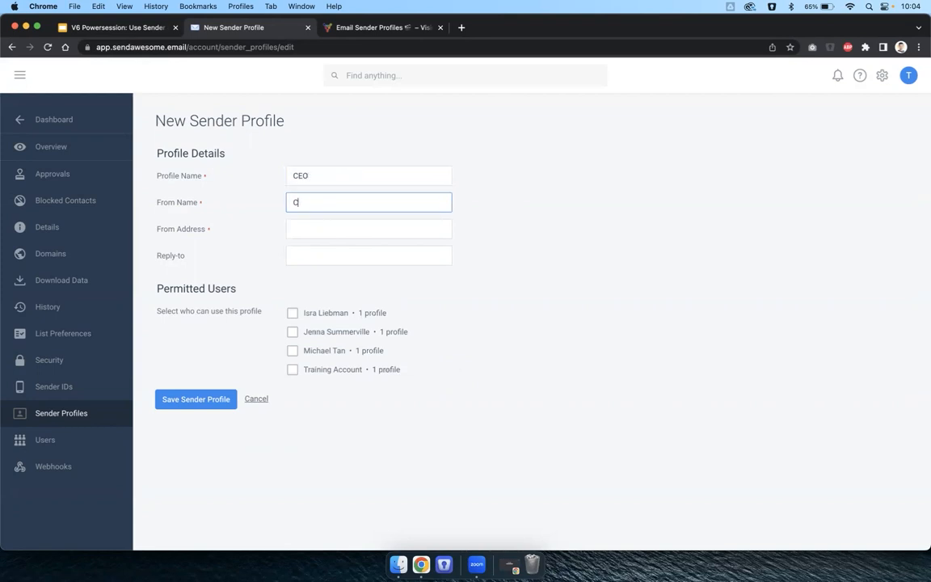
pyautogui.write('aroline Ca')
pyautogui.press('BackSpace')
pyautogui.write('usturd')
pyautogui.press('BackSpace')
pyautogui.press('BackSpace')
pyautogui.press('BackSpace')
pyautogui.write('ard')
pyautogui.press('Tab')
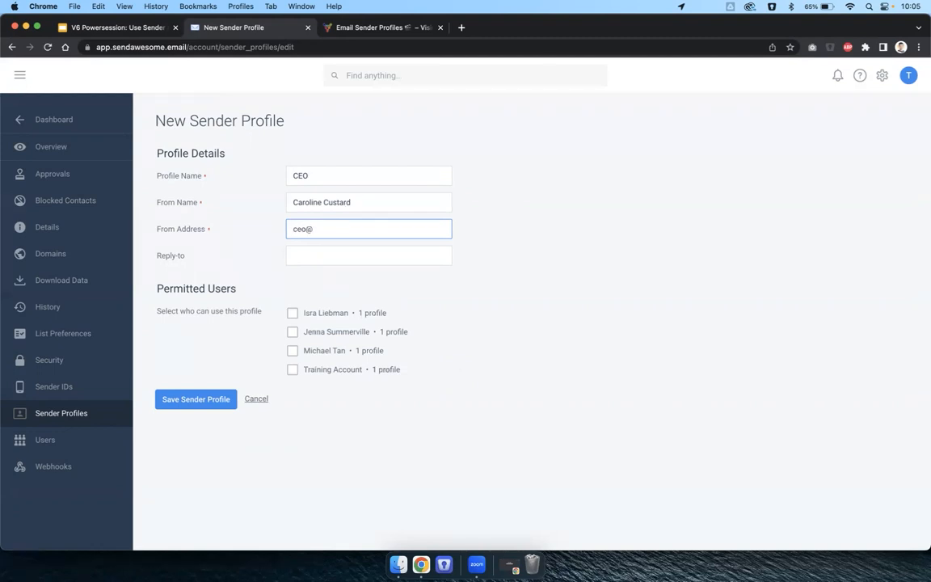
# Permit only the Training Account and save the CEO sender profile.
pyautogui.click(727, 225)
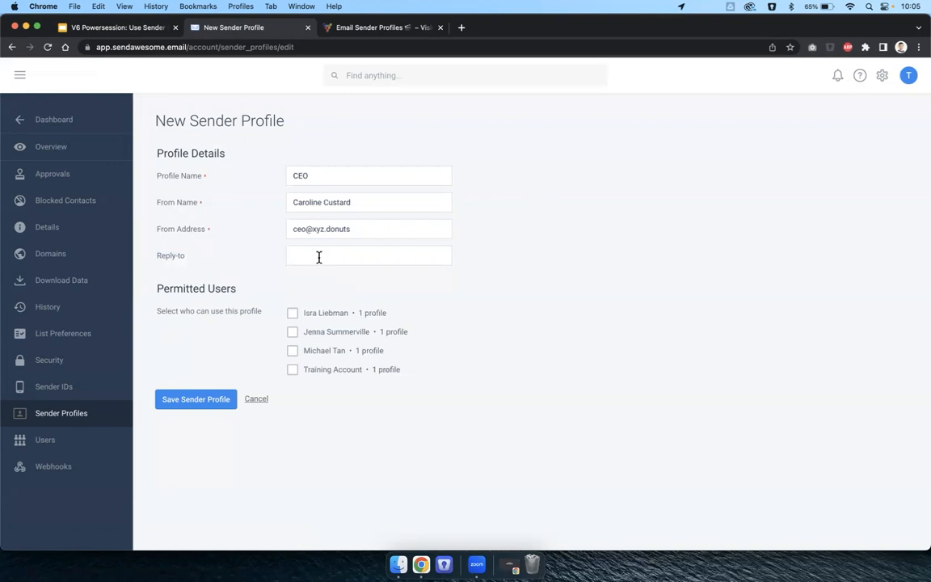
pyautogui.click(292, 369)
pyautogui.click(294, 210)
pyautogui.click(586, 225)
pyautogui.click(197, 403)
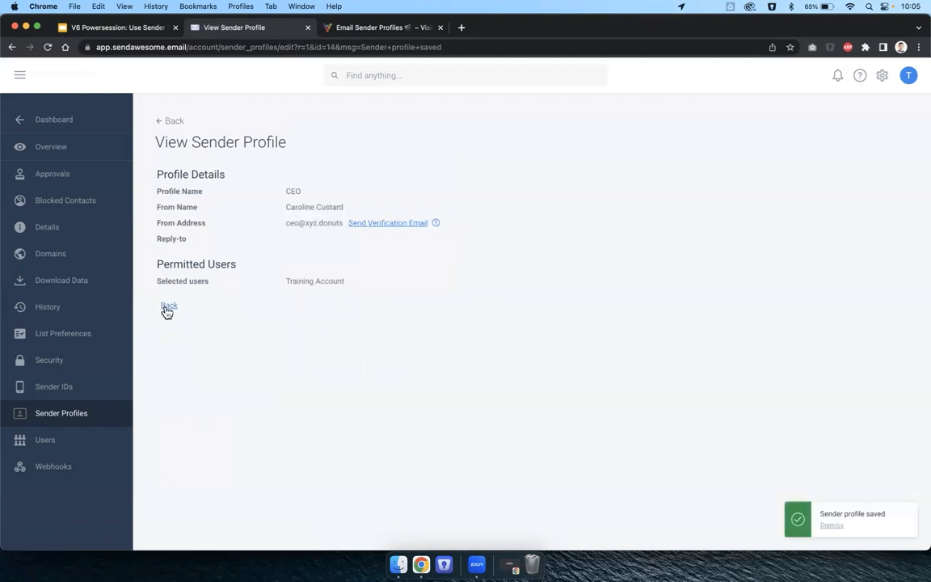
# Switch the Sender Profiles status to ON so both profiles are active, then go to the Dashboard.
pyautogui.click(167, 307)
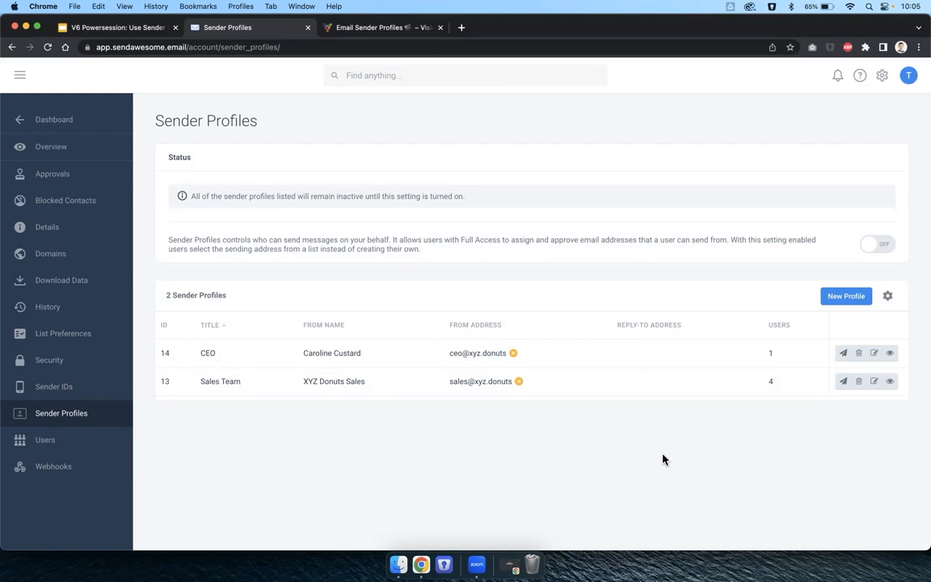
pyautogui.moveTo(519, 372)
pyautogui.click(883, 246)
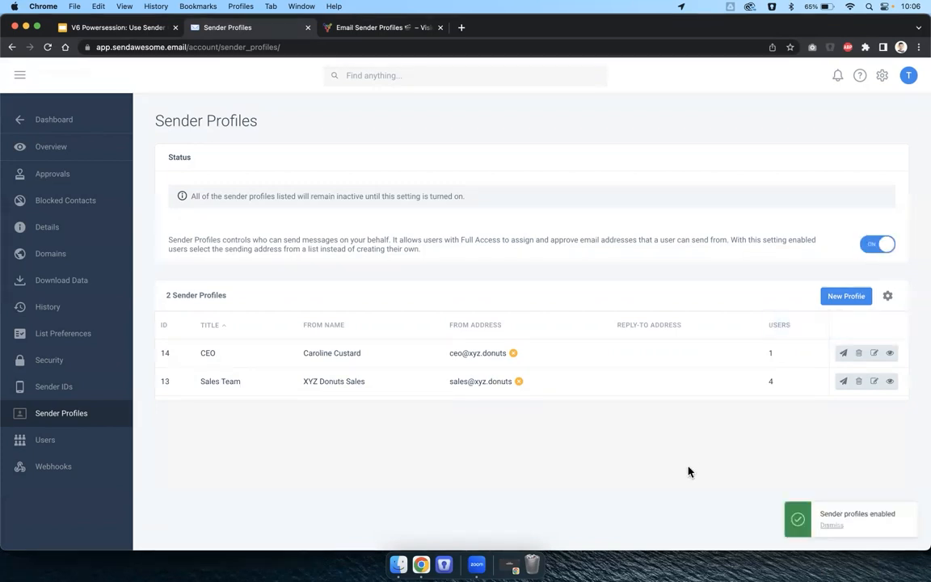
pyautogui.click(46, 119)
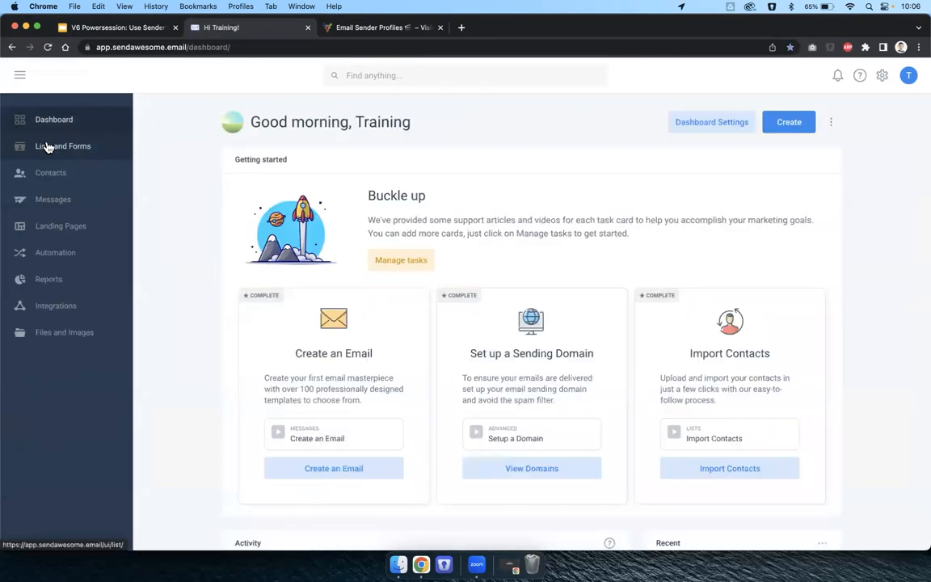
# From the Messages list, create a new email using the Simple and clean template.
pyautogui.click(53, 201)
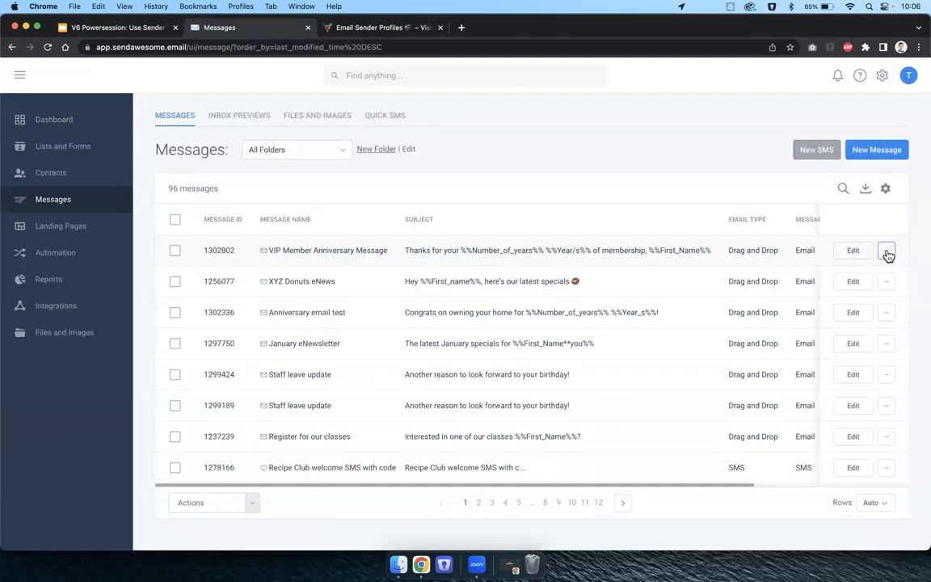
pyautogui.click(887, 253)
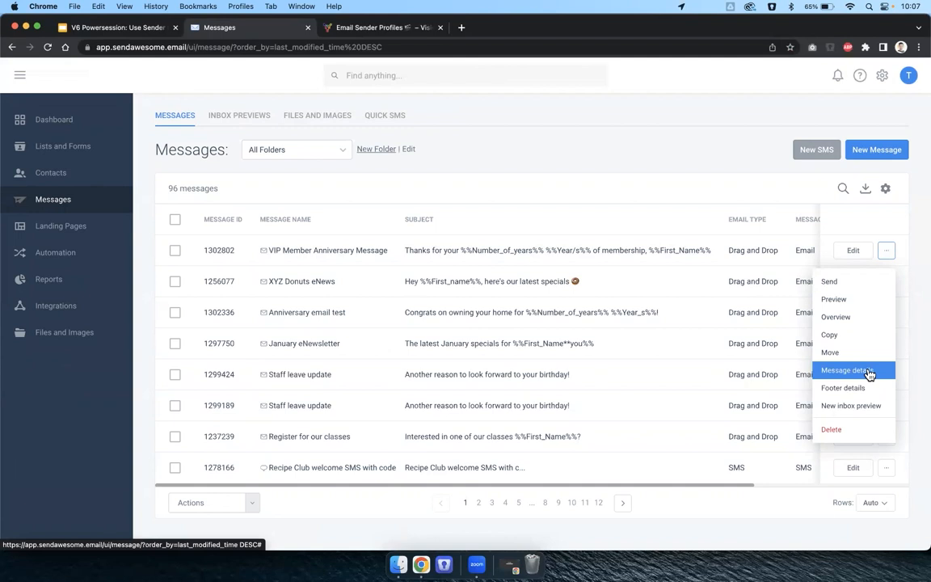
pyautogui.click(666, 186)
pyautogui.click(888, 153)
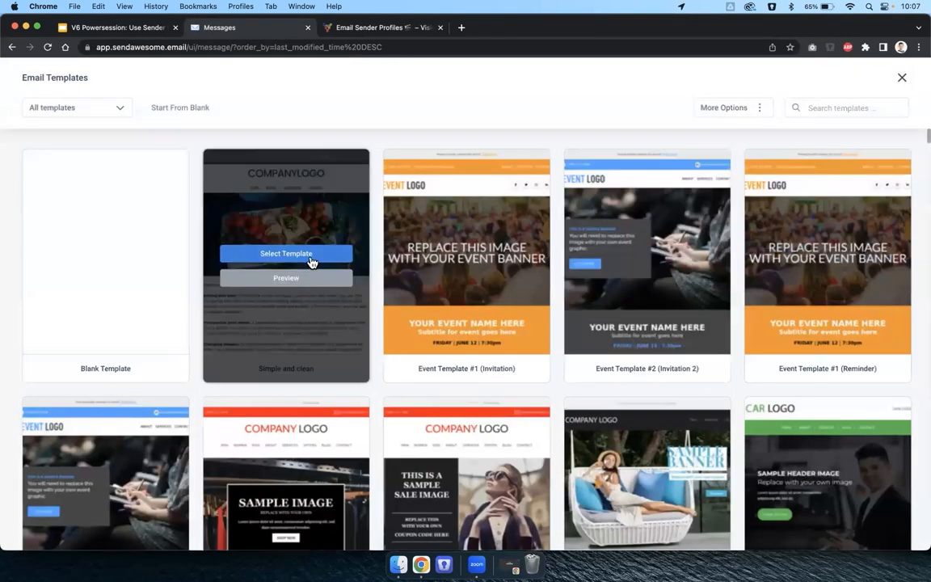
pyautogui.click(311, 254)
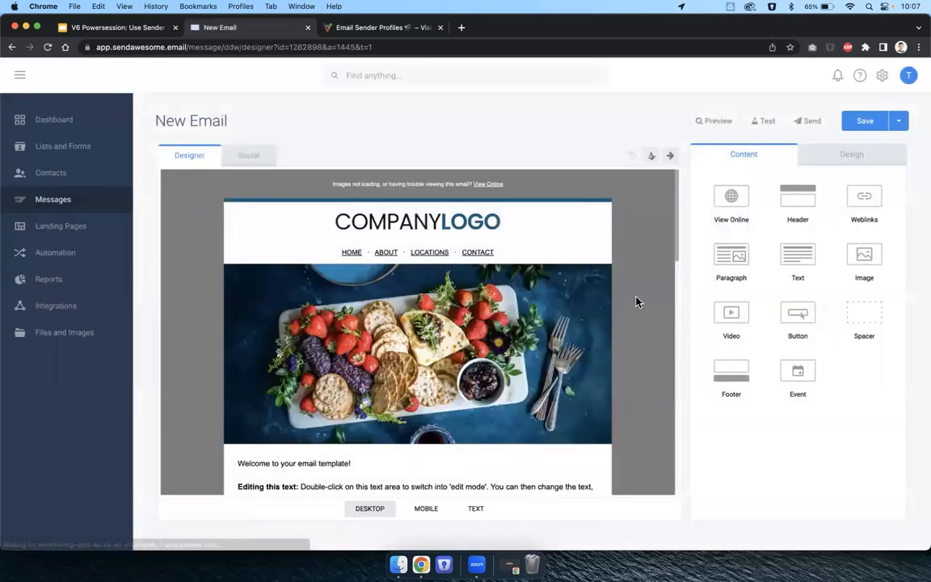
# In the save dialog, enter Message Name 'New HR policies' and Subject 'Staff changes for our HR system'.
pyautogui.click(865, 122)
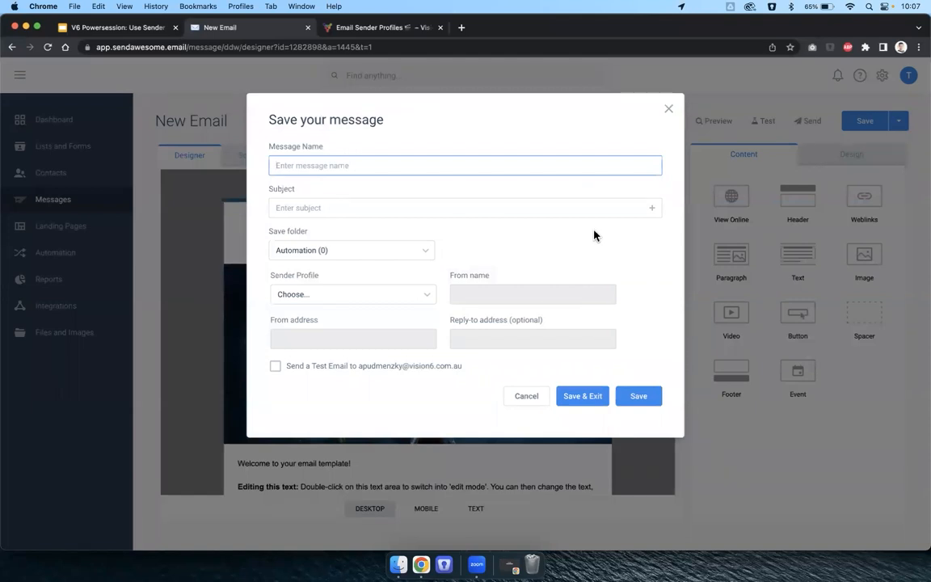
pyautogui.moveTo(270, 278); pyautogui.dragTo(327, 278)
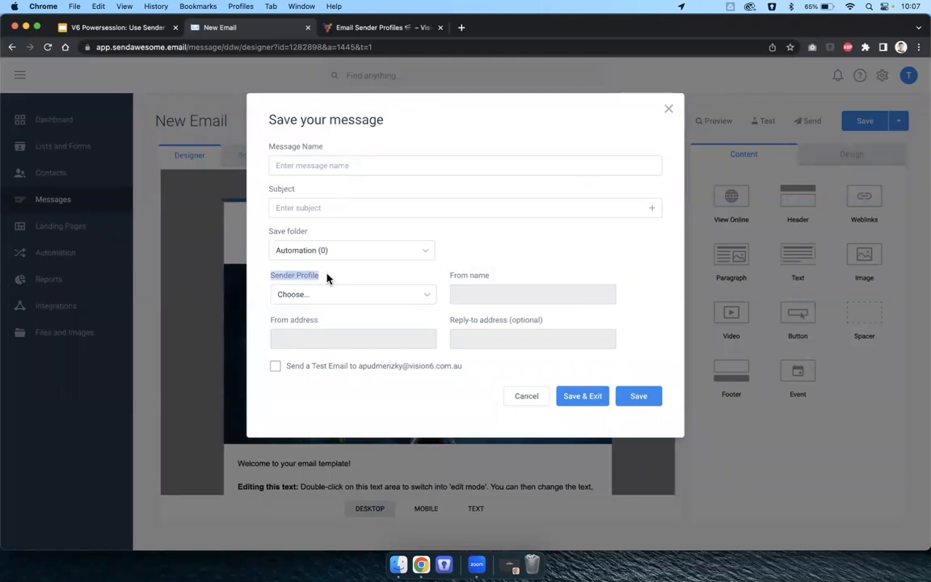
pyautogui.click(311, 162)
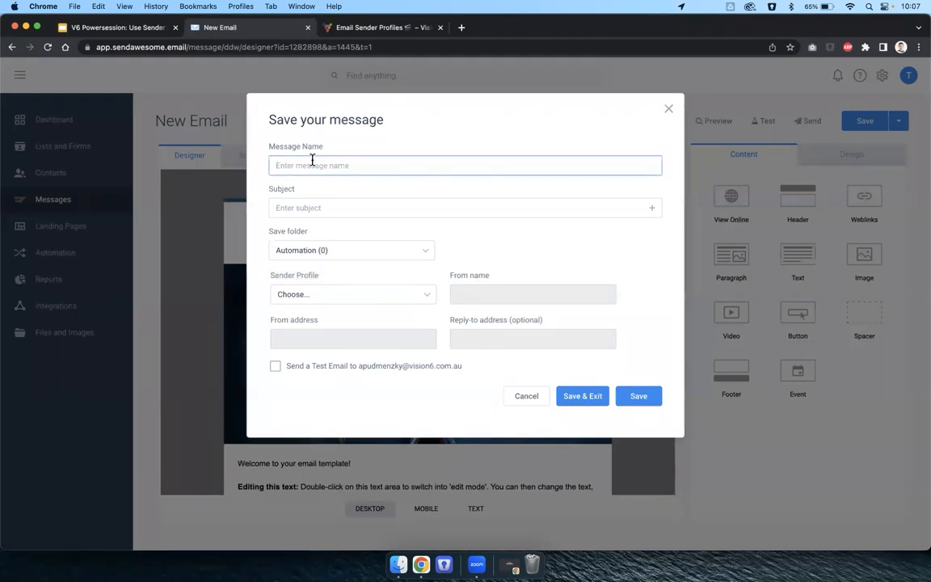
pyautogui.write('New HR policies')
pyautogui.click(336, 208)
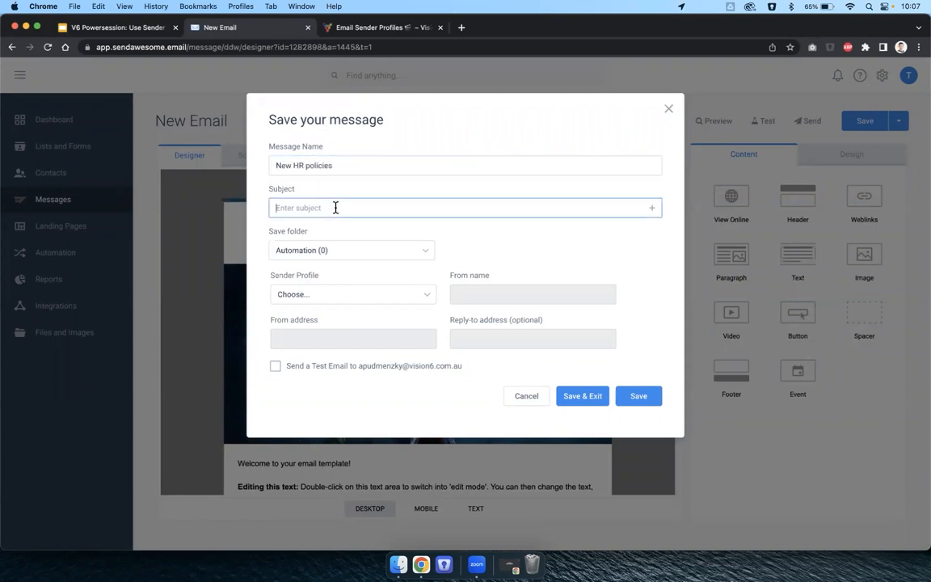
pyautogui.write('Staff changes for our HR system')
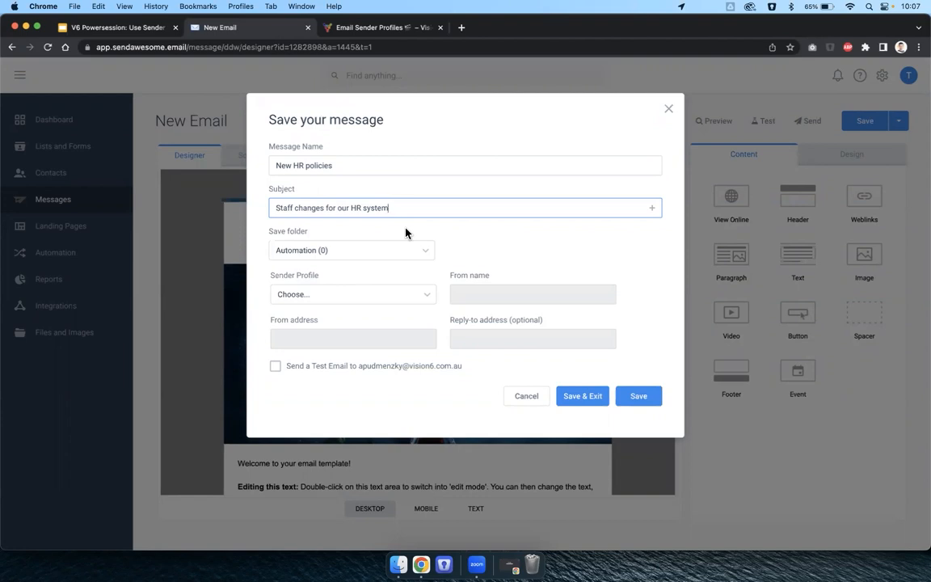
pyautogui.moveTo(274, 275); pyautogui.dragTo(332, 278)
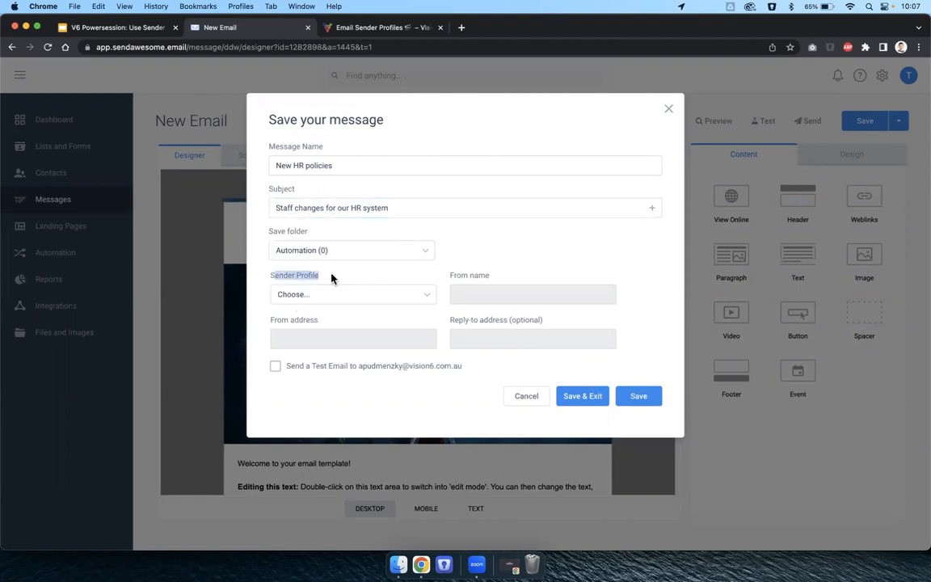
# Switch the Sender Profile between CEO and Sales Team, settle on CEO, and save the message.
pyautogui.click(333, 294)
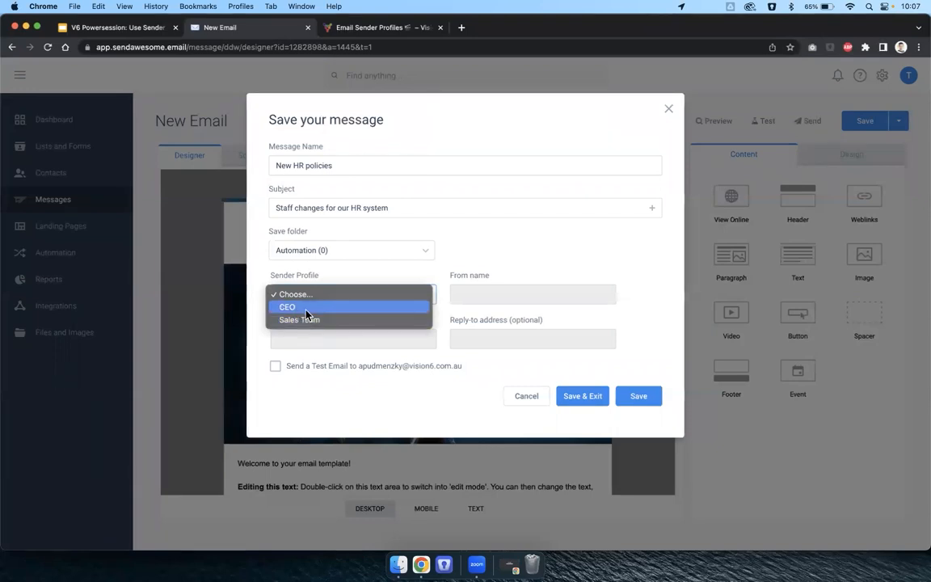
pyautogui.click(306, 309)
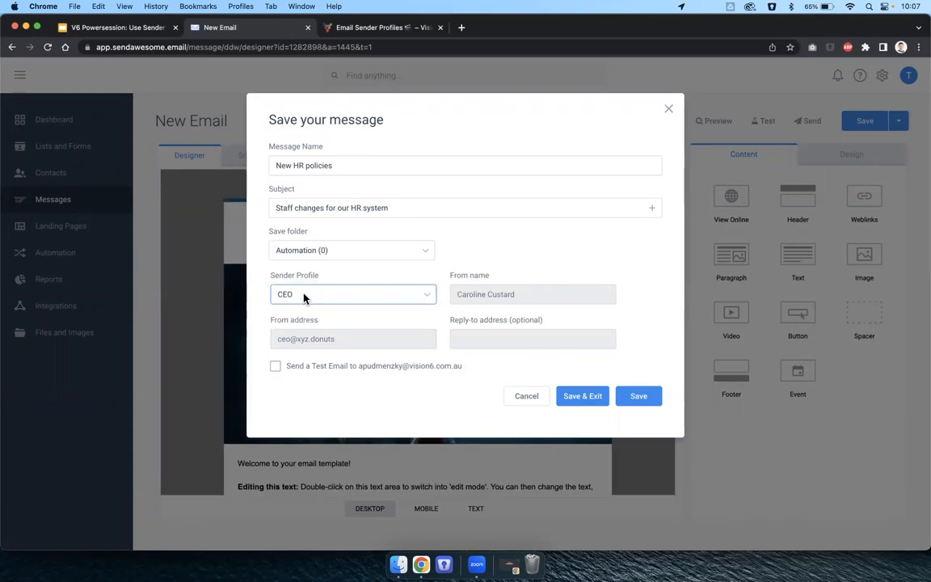
pyautogui.click(304, 296)
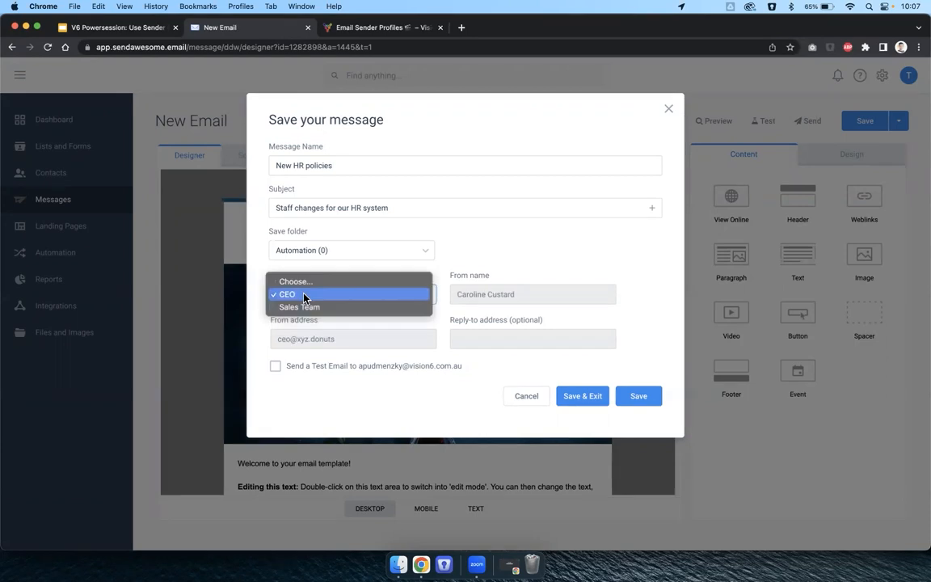
pyautogui.click(310, 306)
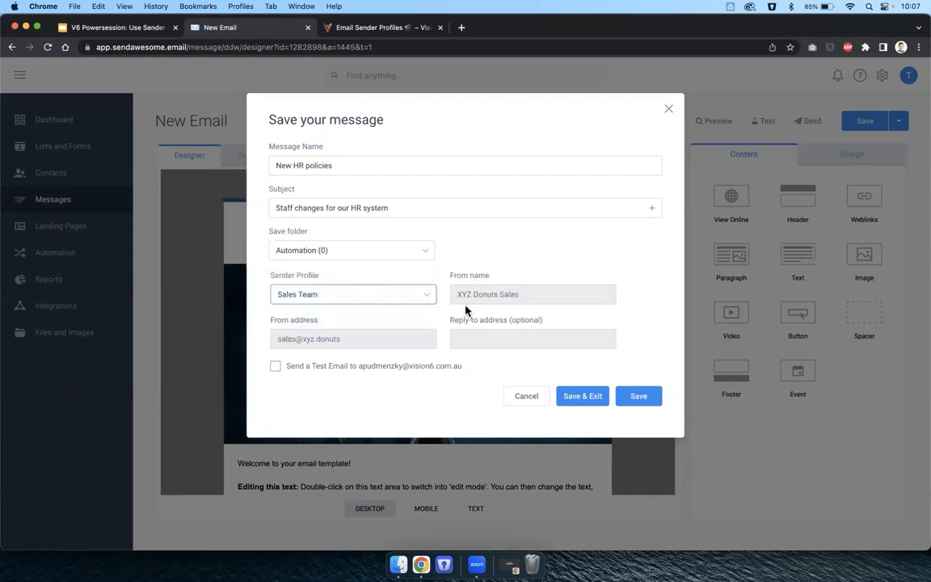
pyautogui.click(397, 300)
pyautogui.click(370, 281)
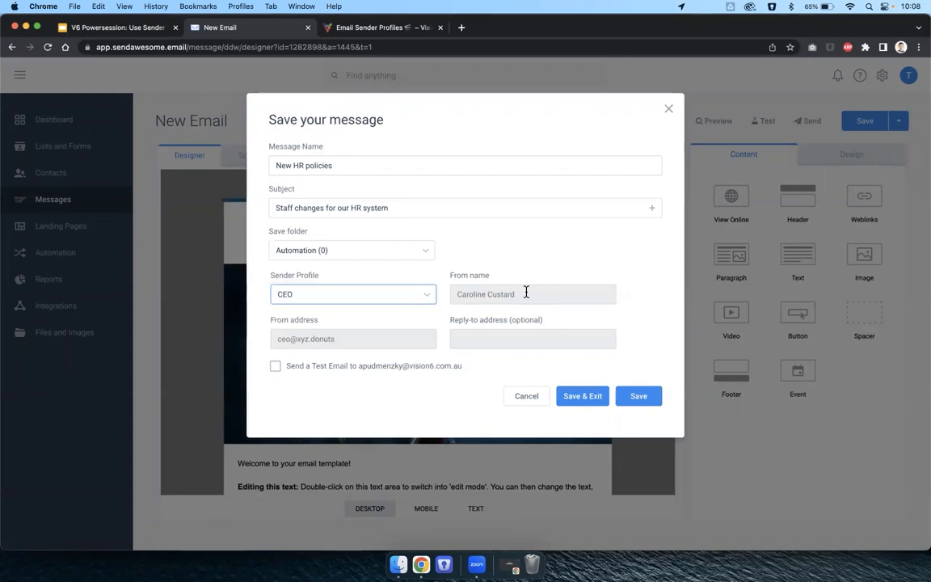
pyautogui.click(407, 298)
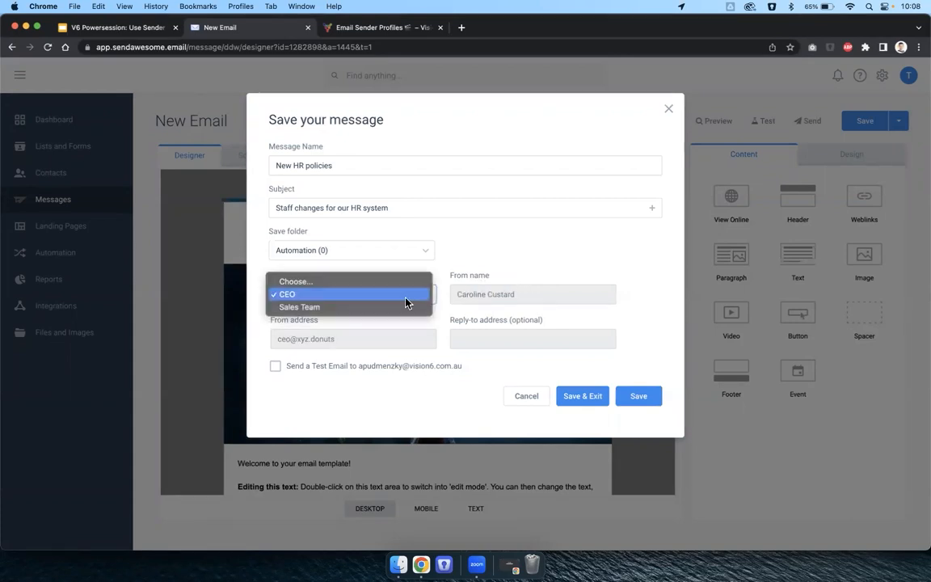
pyautogui.click(350, 310)
pyautogui.click(339, 296)
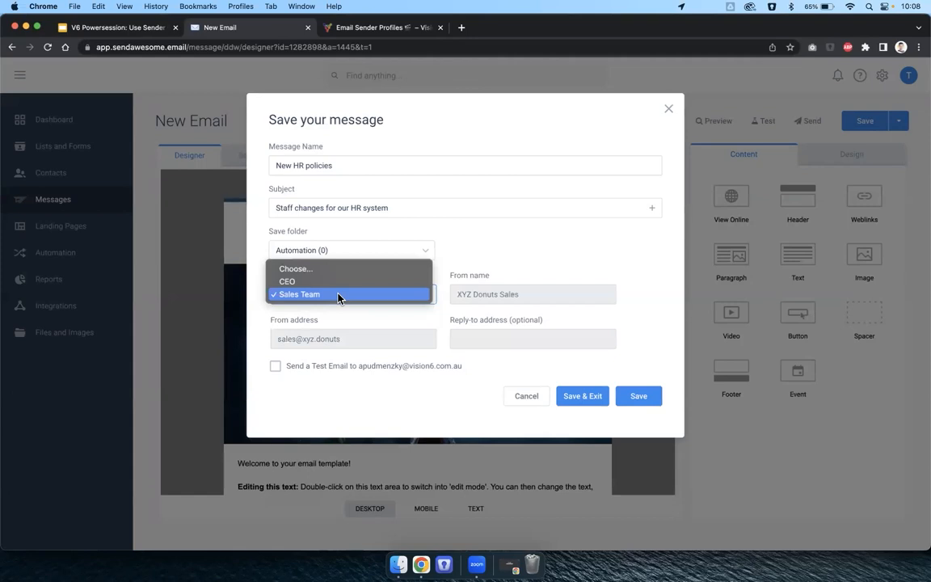
pyautogui.click(332, 282)
pyautogui.click(638, 395)
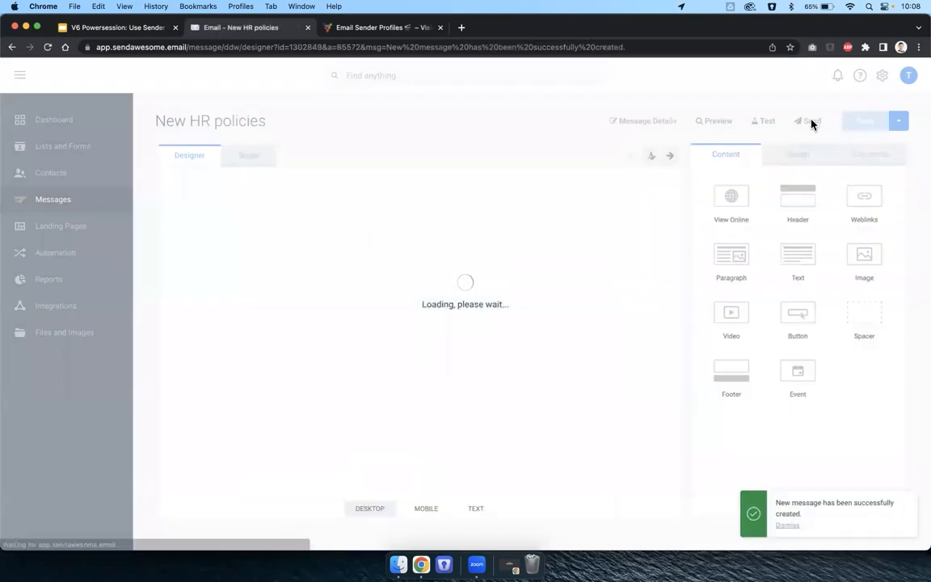
# On the Send page, switch the sender profile to Sales Team and back to CEO, watching the From fields update.
pyautogui.click(805, 124)
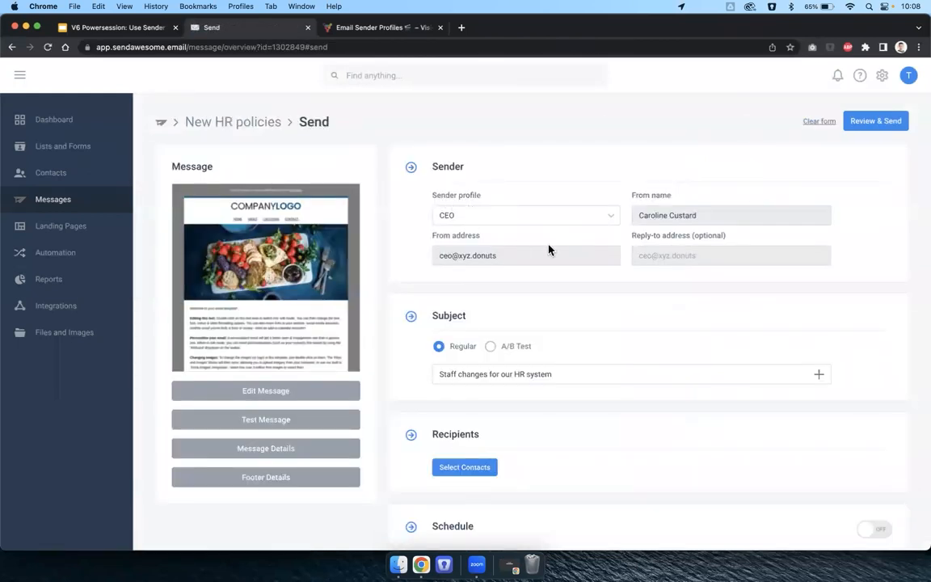
pyautogui.moveTo(634, 201); pyautogui.dragTo(680, 197)
pyautogui.moveTo(433, 235); pyautogui.dragTo(485, 237)
pyautogui.click(448, 214)
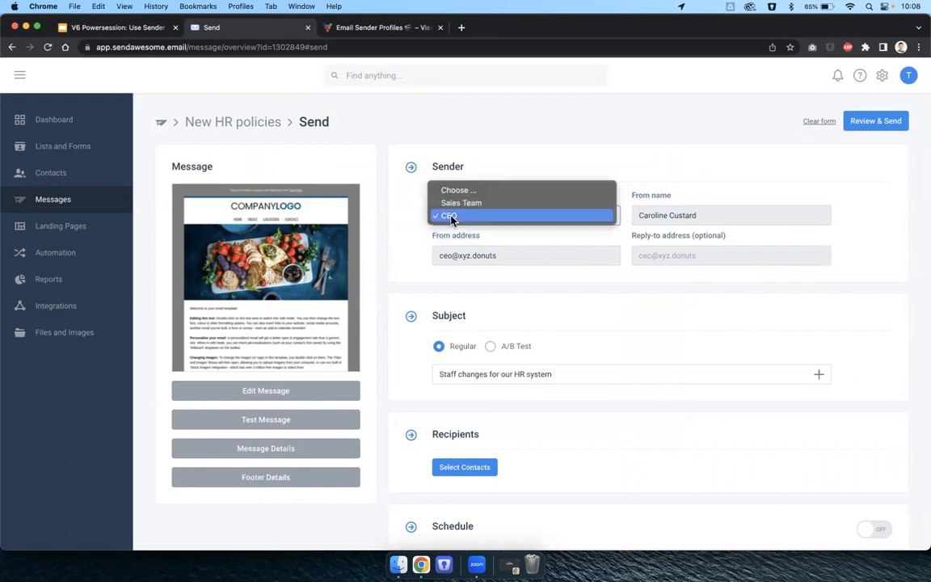
pyautogui.click(450, 202)
pyautogui.click(453, 217)
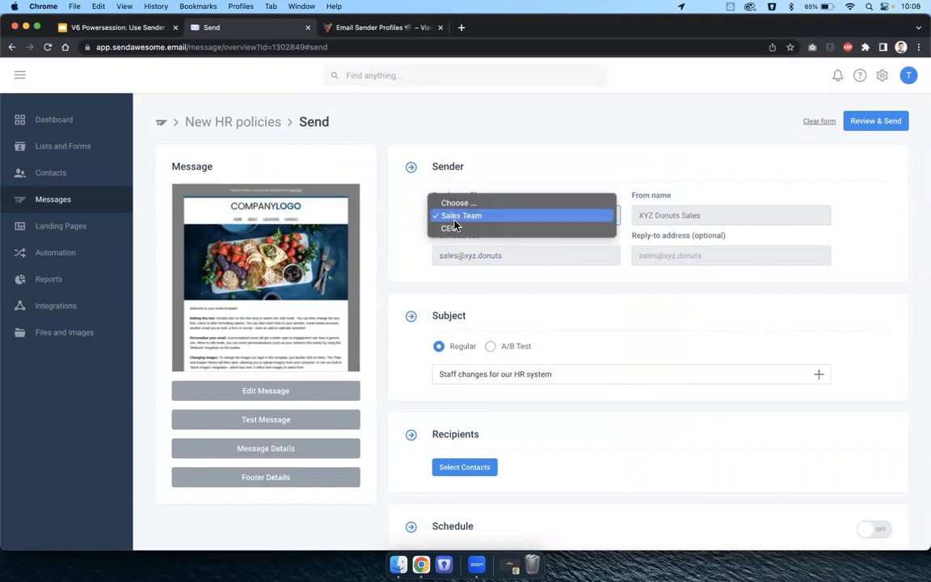
pyautogui.click(445, 224)
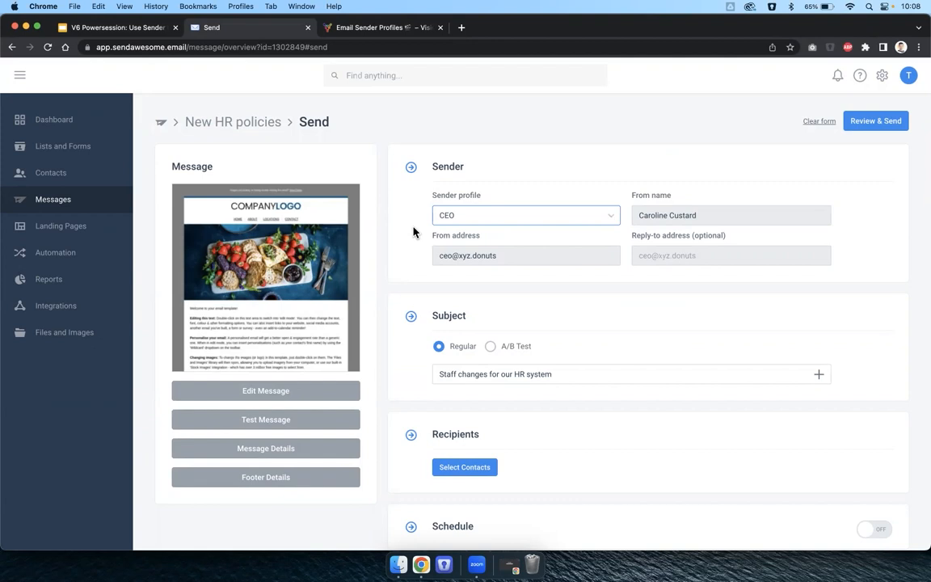
pyautogui.click(412, 222)
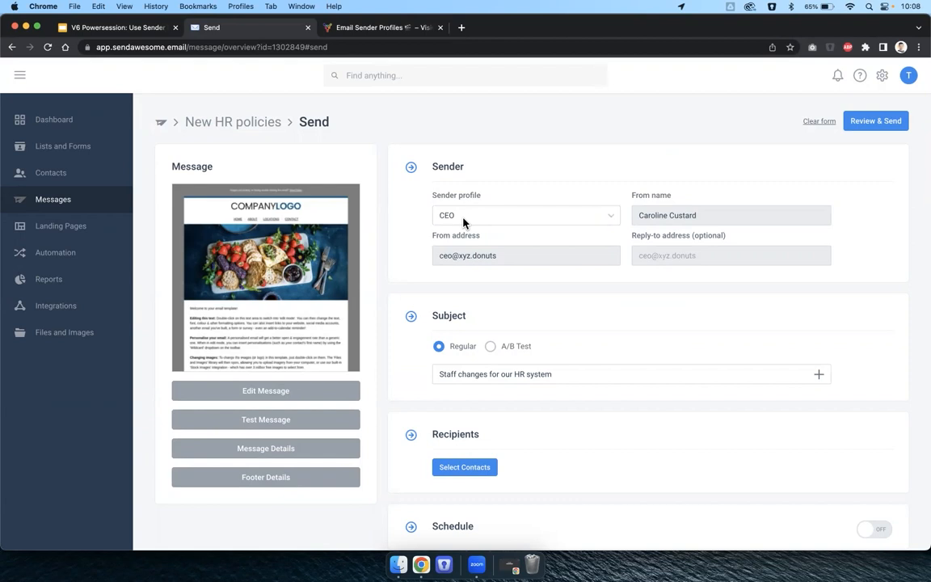
pyautogui.click(463, 218)
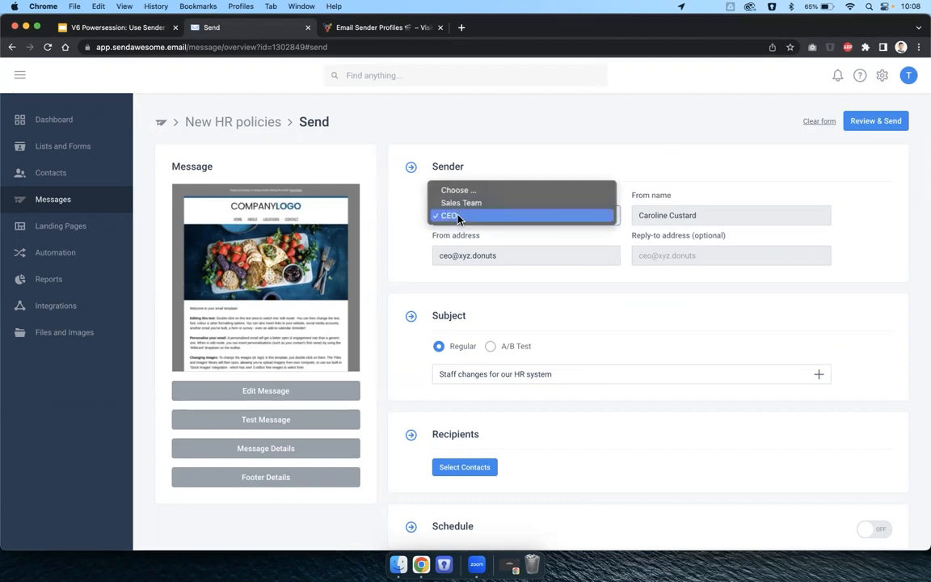
pyautogui.click(458, 216)
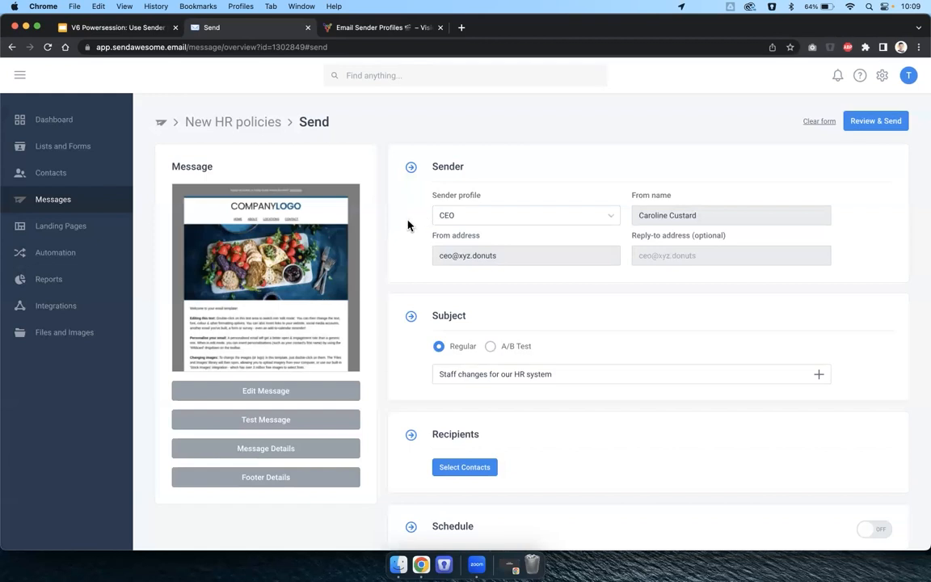
pyautogui.click(451, 215)
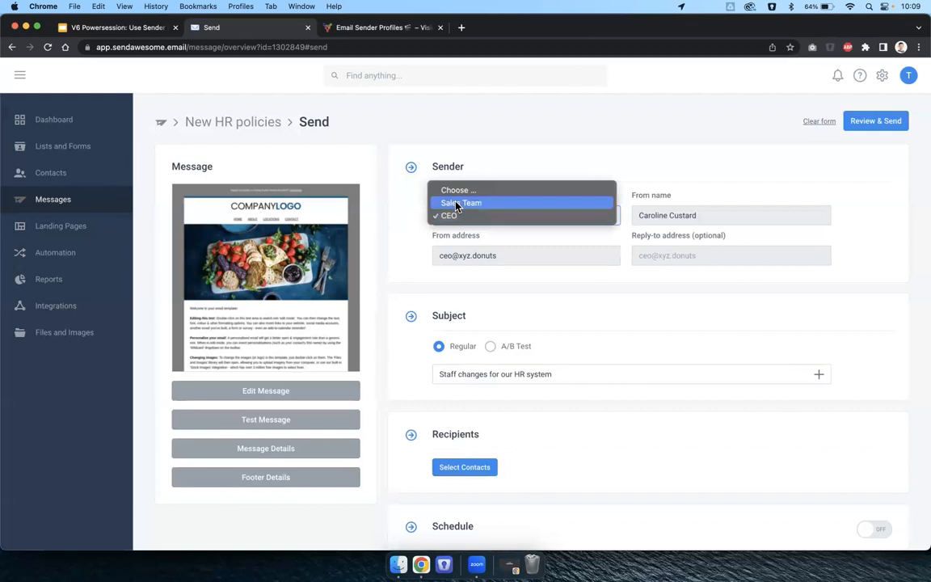
pyautogui.click(457, 204)
pyautogui.click(465, 214)
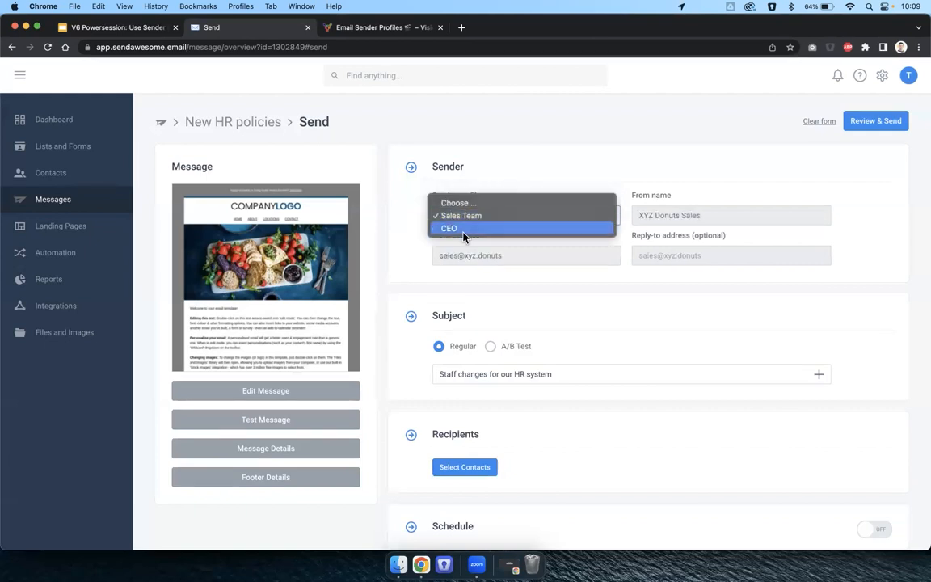
pyautogui.click(464, 230)
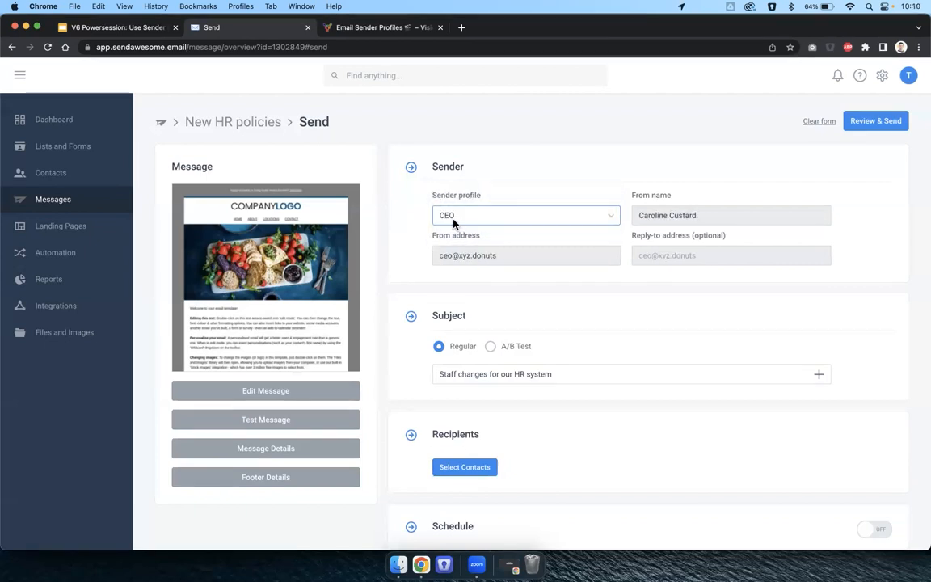
pyautogui.click(662, 218)
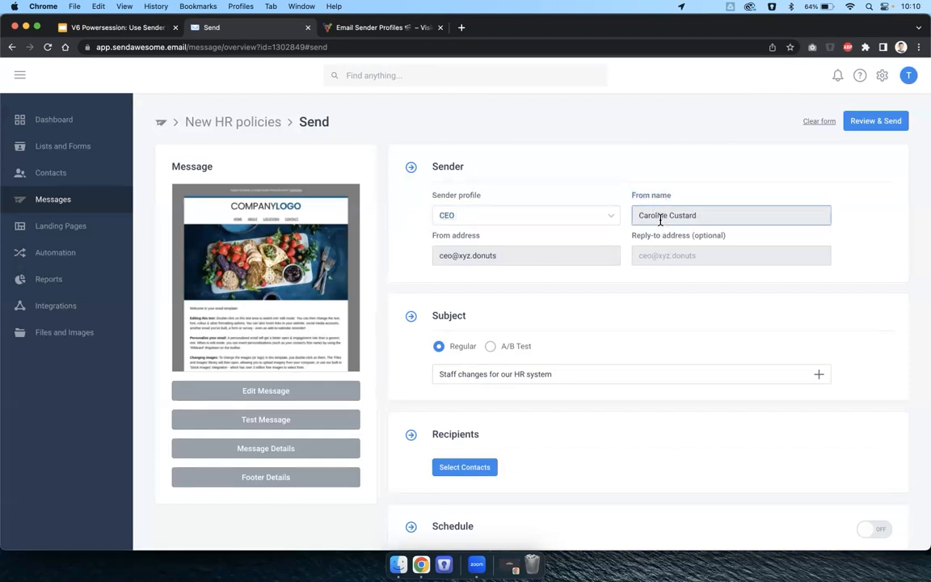
pyautogui.click(474, 255)
pyautogui.click(415, 266)
pyautogui.scroll(-2, 415, 266)
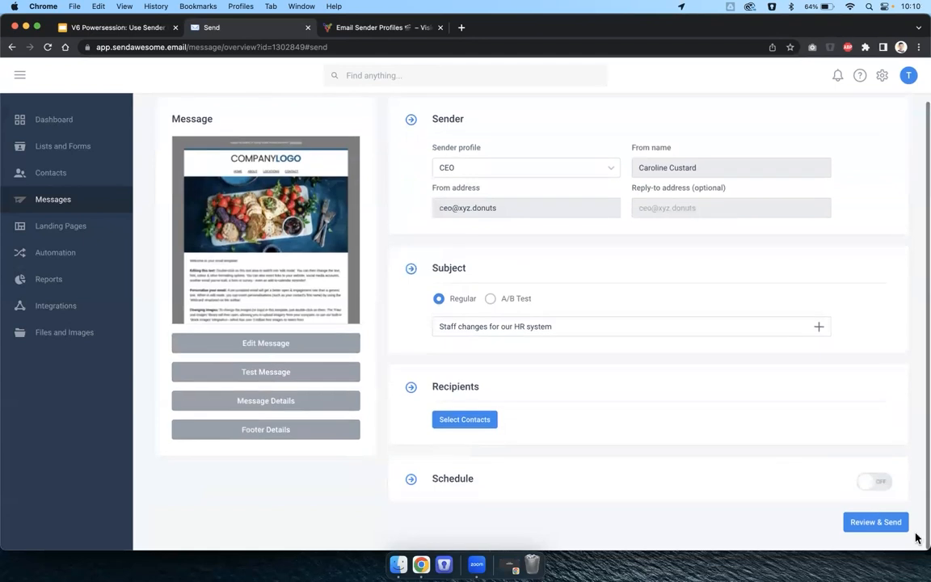
pyautogui.click(501, 209)
pyautogui.click(401, 214)
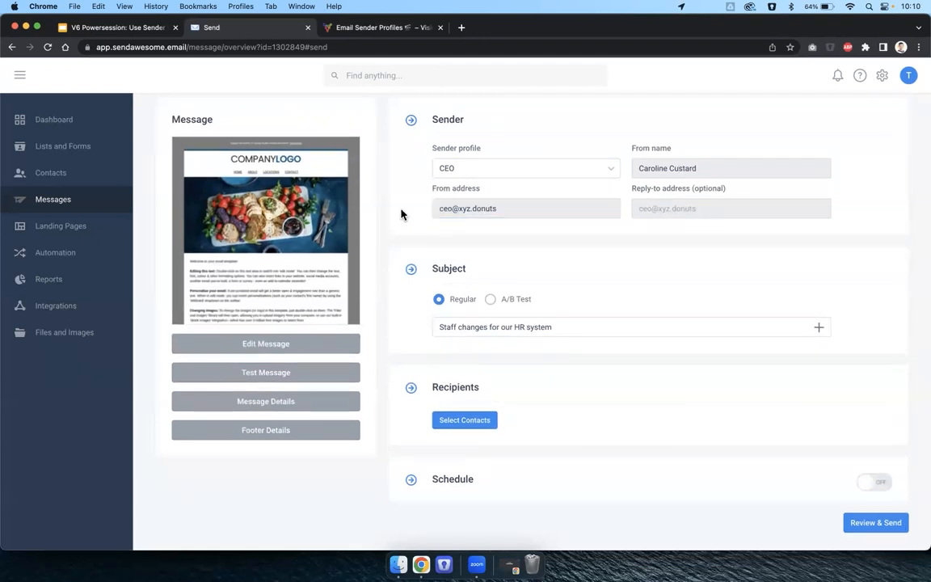
pyautogui.scroll(1, 401, 214)
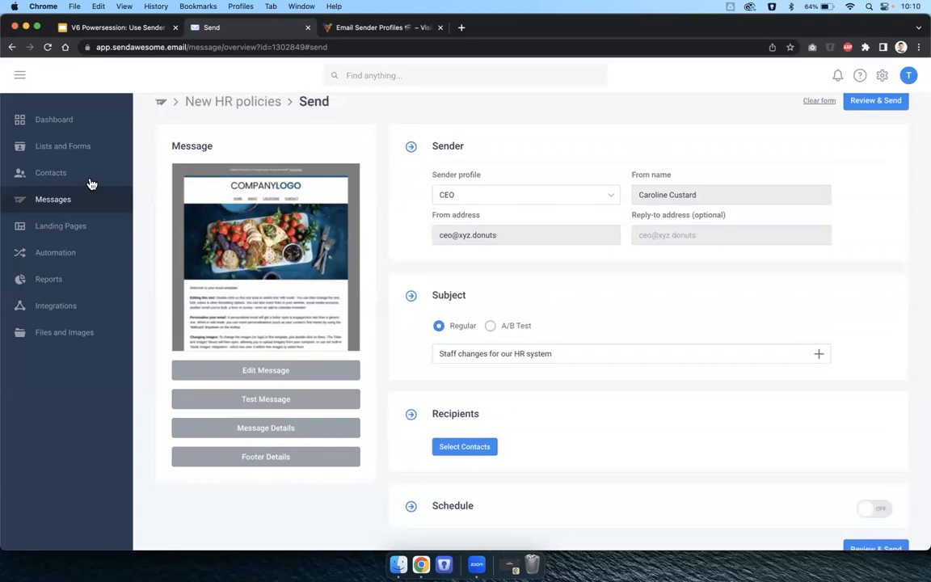
# Open Message details for the VIP Member Anniversary Message, try CEO and Sales Team as sender, then cancel.
pyautogui.click(54, 200)
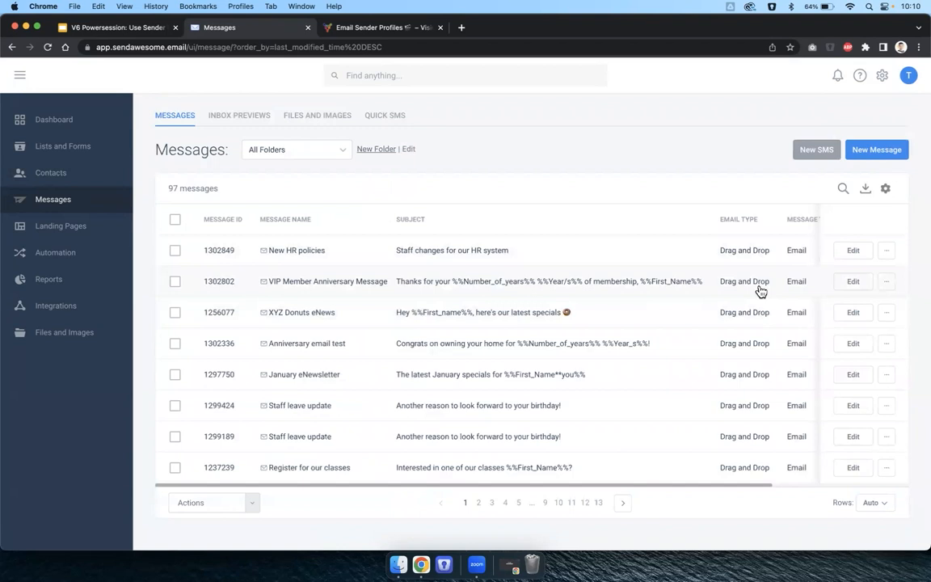
pyautogui.click(886, 284)
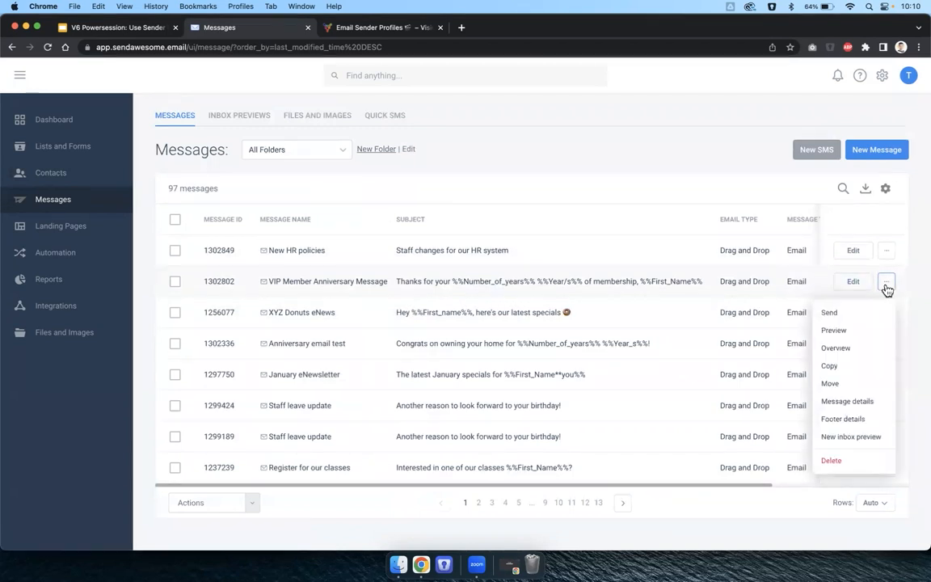
pyautogui.click(856, 401)
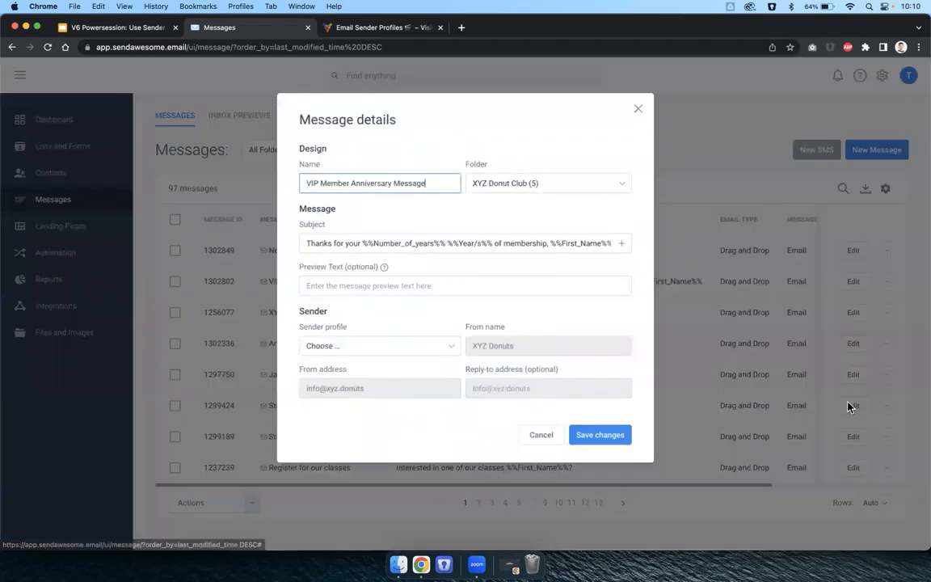
pyautogui.click(386, 347)
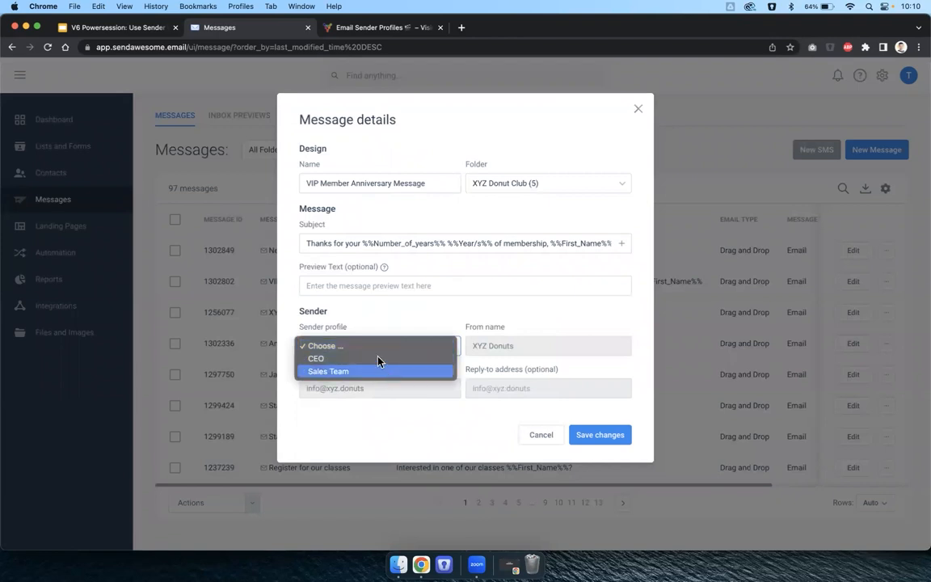
pyautogui.click(378, 360)
pyautogui.click(367, 349)
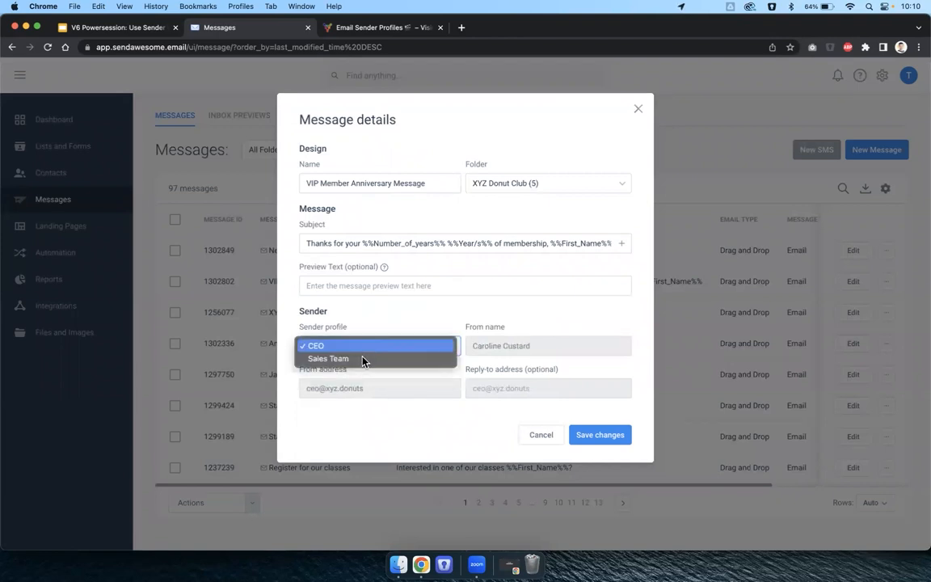
pyautogui.click(362, 359)
pyautogui.click(349, 346)
pyautogui.click(428, 307)
pyautogui.click(358, 344)
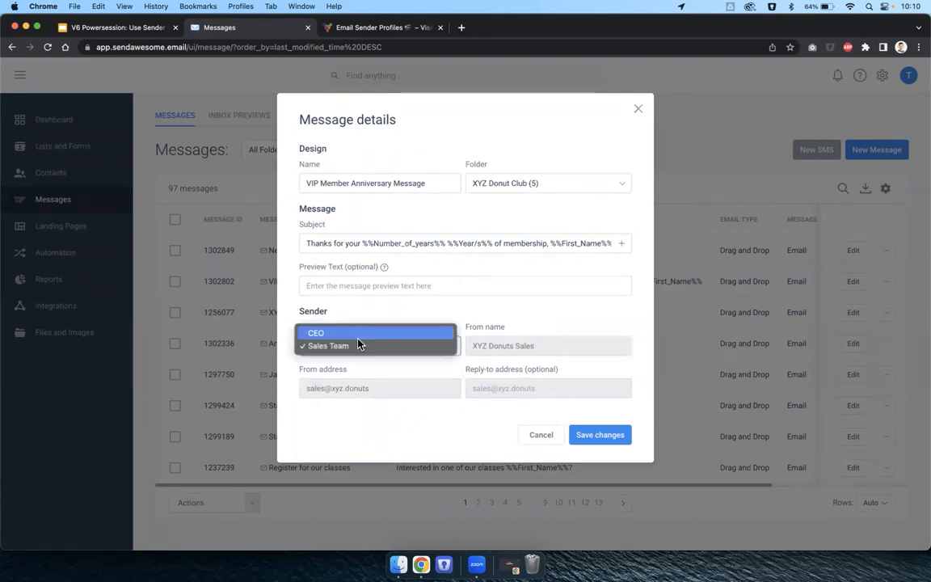
pyautogui.click(350, 345)
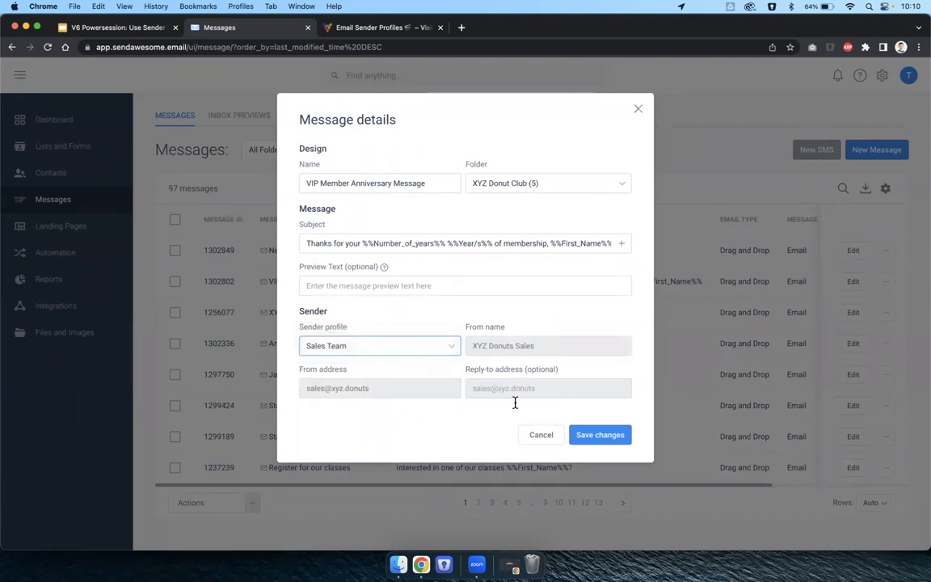
pyautogui.click(540, 434)
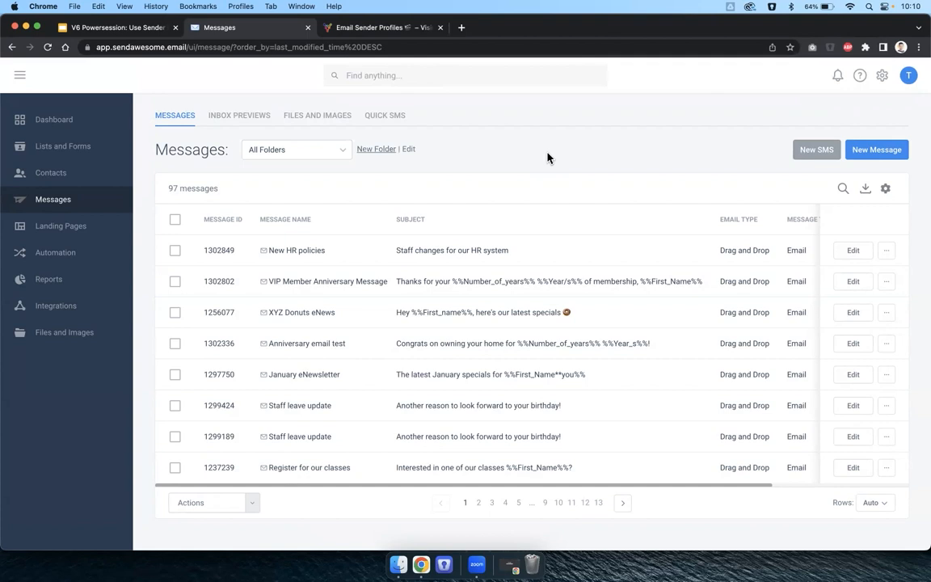
# Scroll through the Email Sender Profiles support article, highlighting its Important note.
pyautogui.click(345, 28)
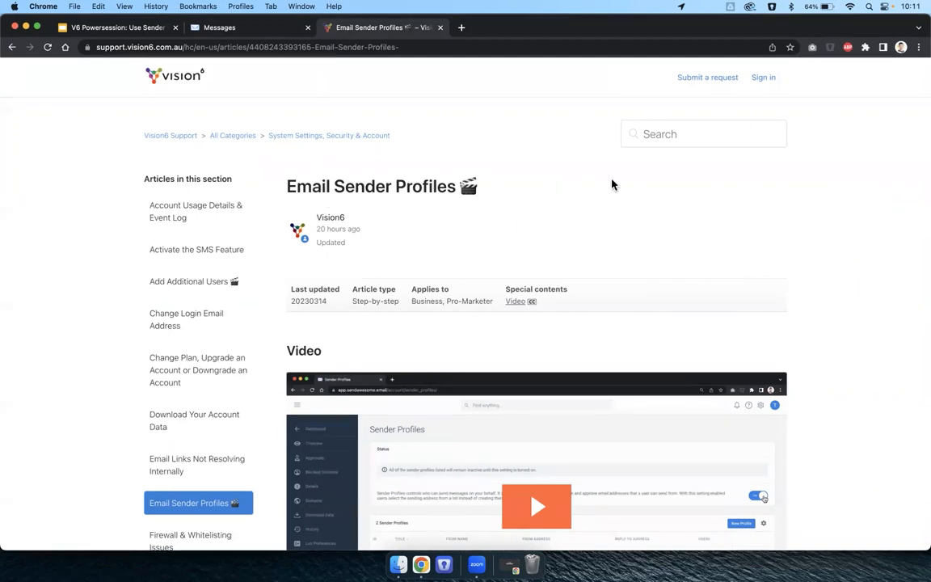
pyautogui.scroll(-6, 820, 317)
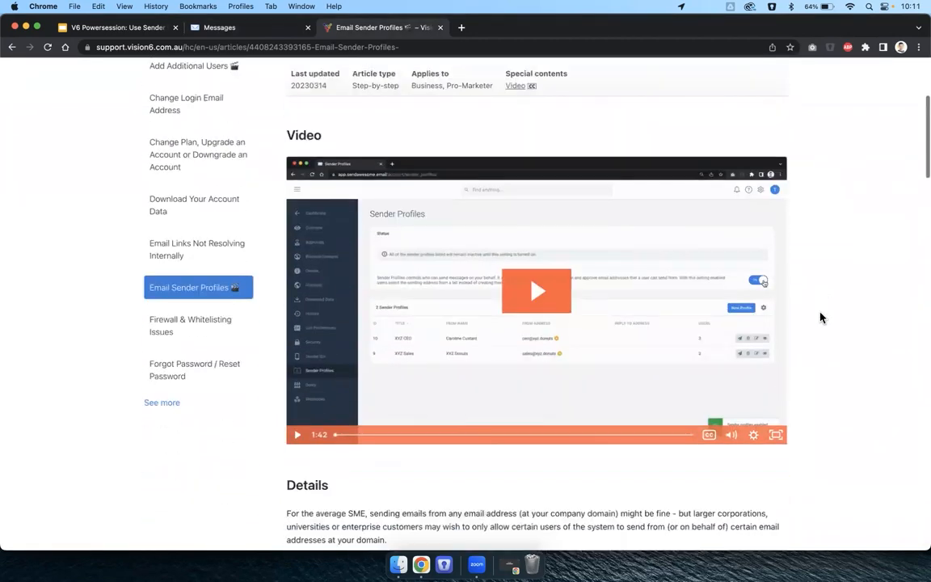
pyautogui.scroll(-5, 857, 377)
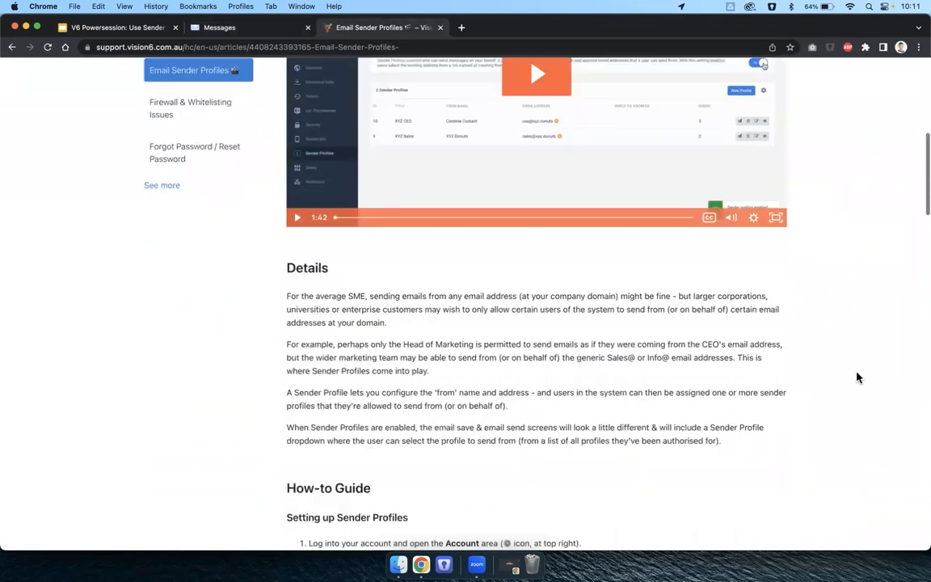
pyautogui.scroll(-3, 857, 377)
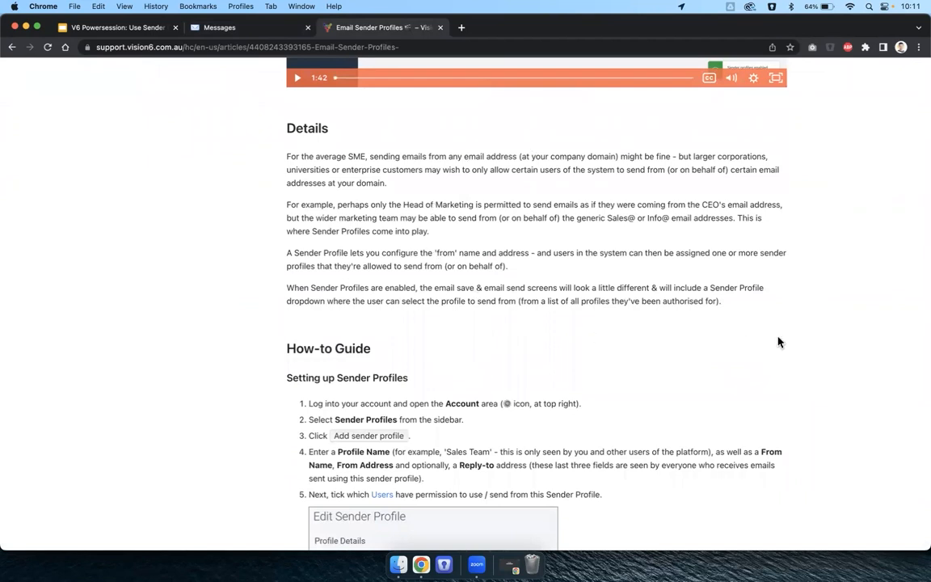
pyautogui.scroll(-7, 794, 340)
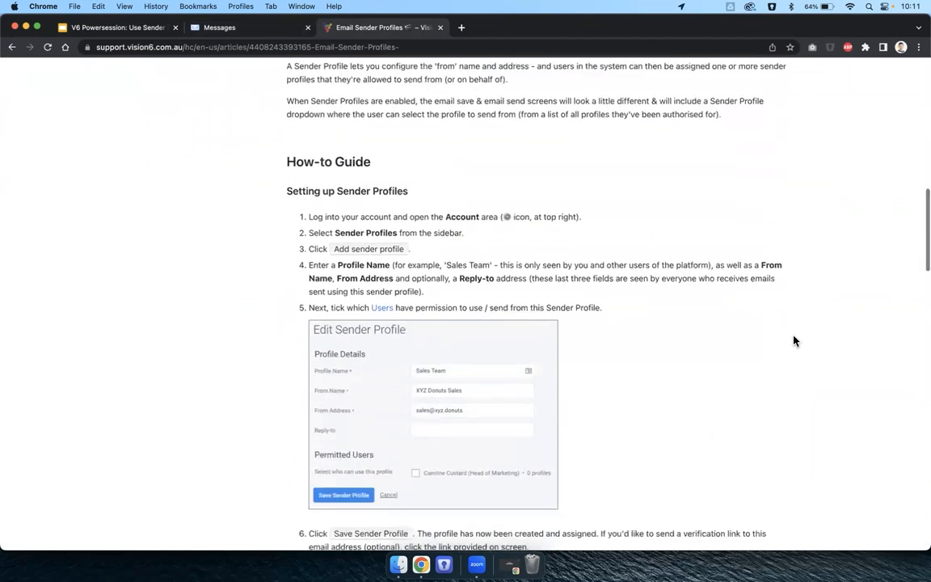
pyautogui.scroll(-10, 793, 340)
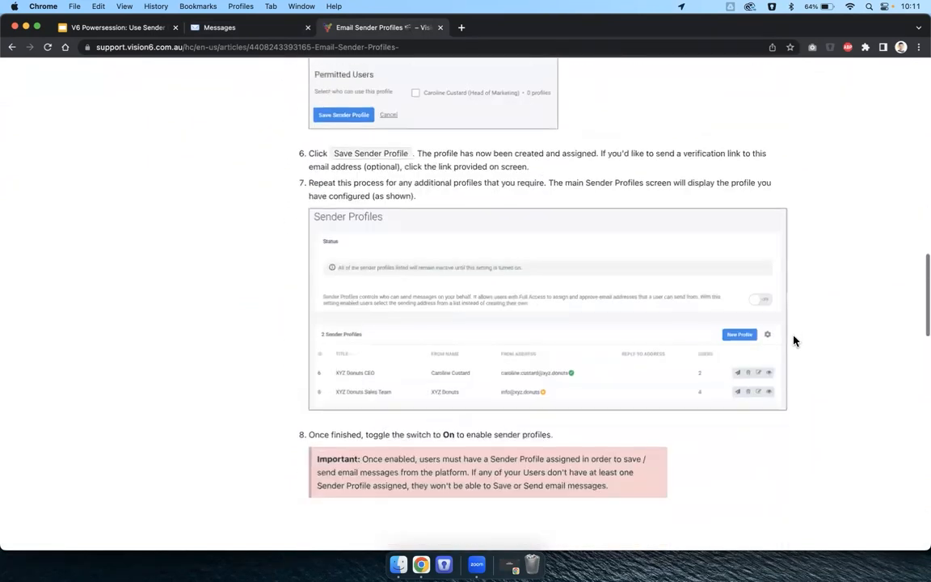
pyautogui.scroll(-4, 793, 340)
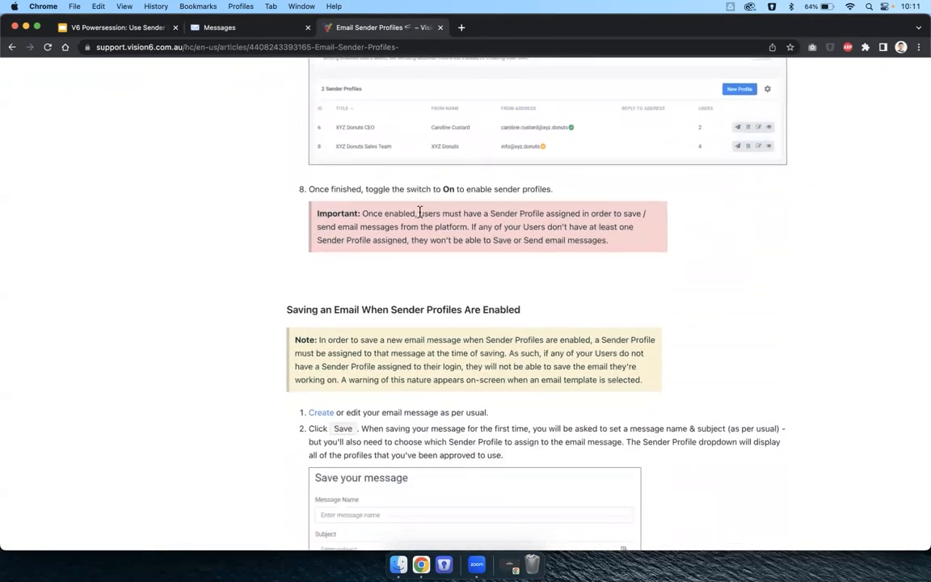
pyautogui.moveTo(362, 213); pyautogui.dragTo(415, 213)
pyautogui.moveTo(543, 215); pyautogui.dragTo(638, 241)
pyautogui.click(666, 245)
pyautogui.scroll(1, 249, 243)
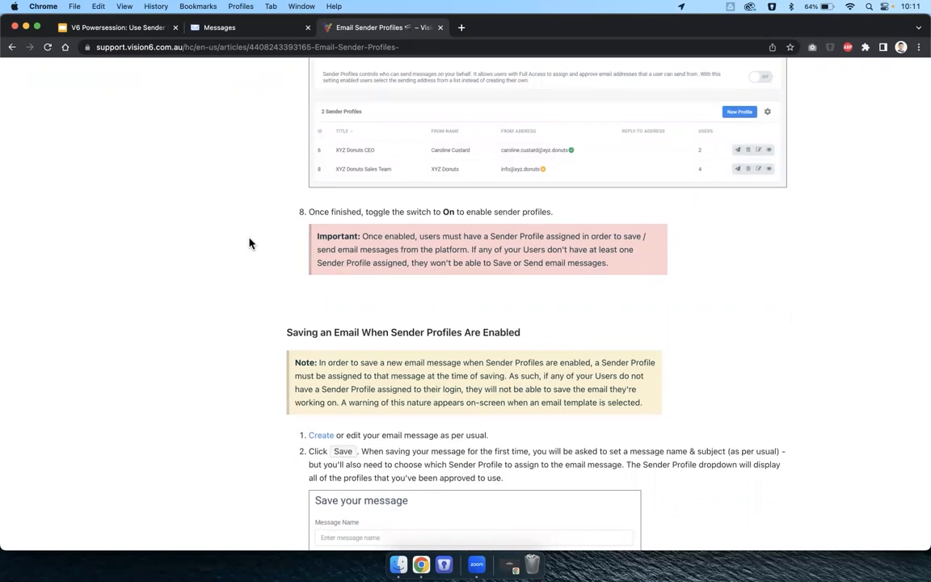
pyautogui.scroll(1, 248, 242)
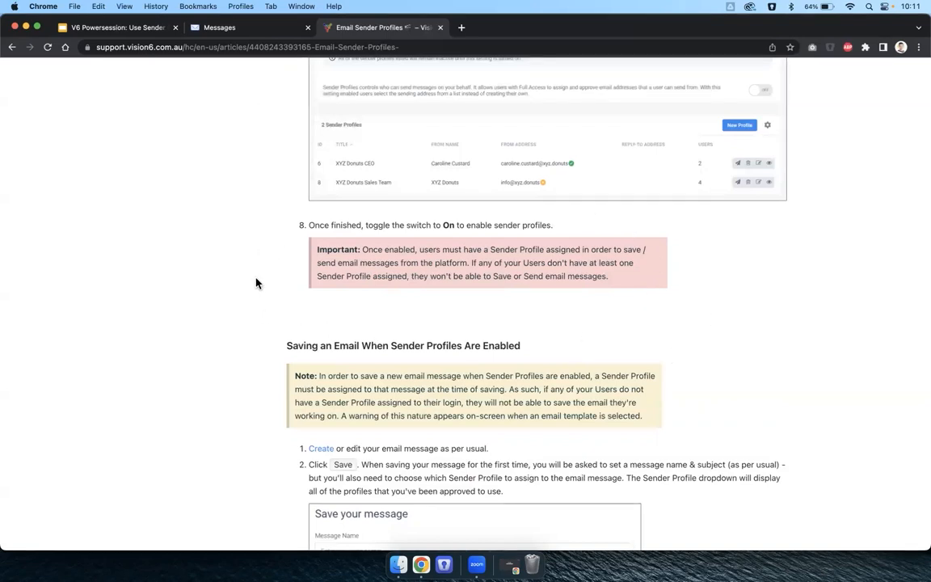
# Glance at the Messages list, then show the presentation's Important Notes slide (slide 6).
pyautogui.click(218, 33)
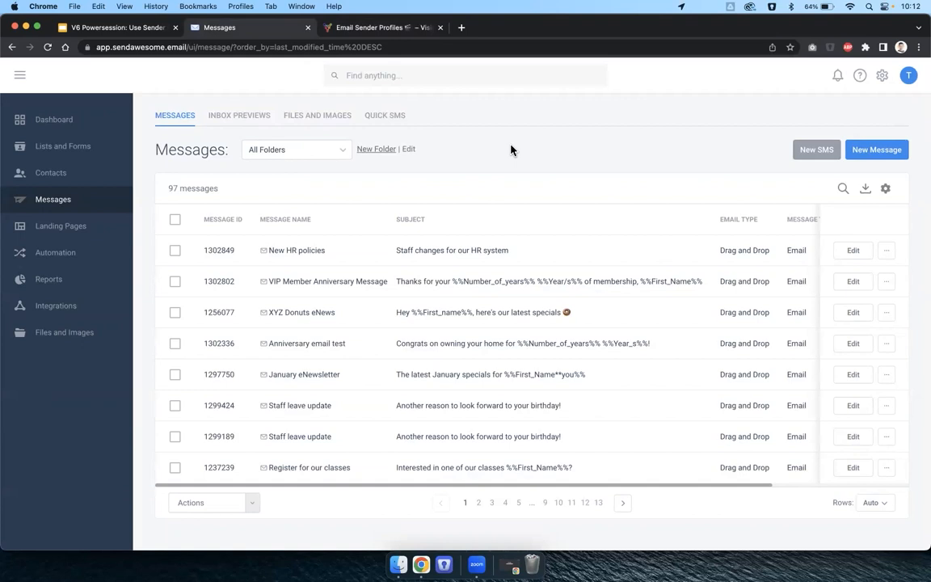
pyautogui.click(81, 27)
pyautogui.click(71, 391)
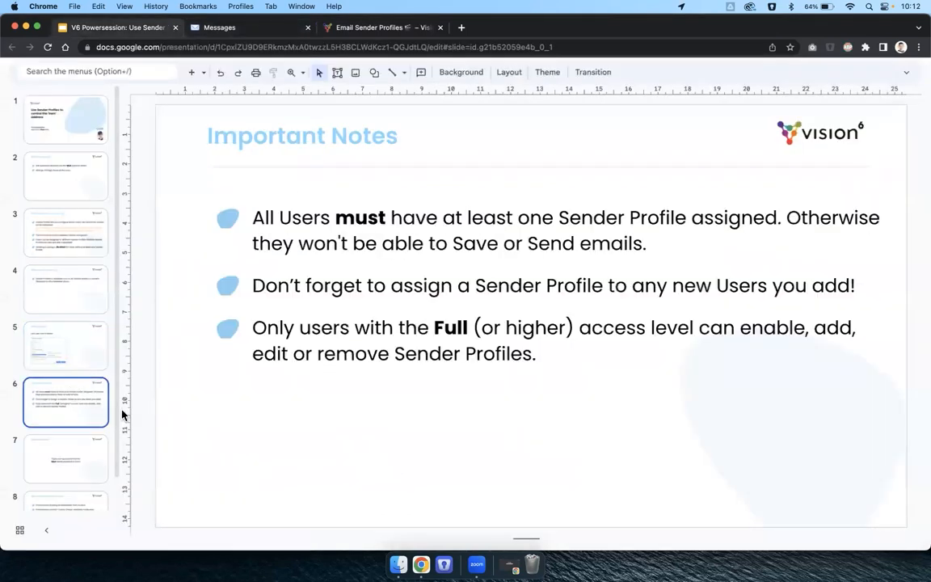